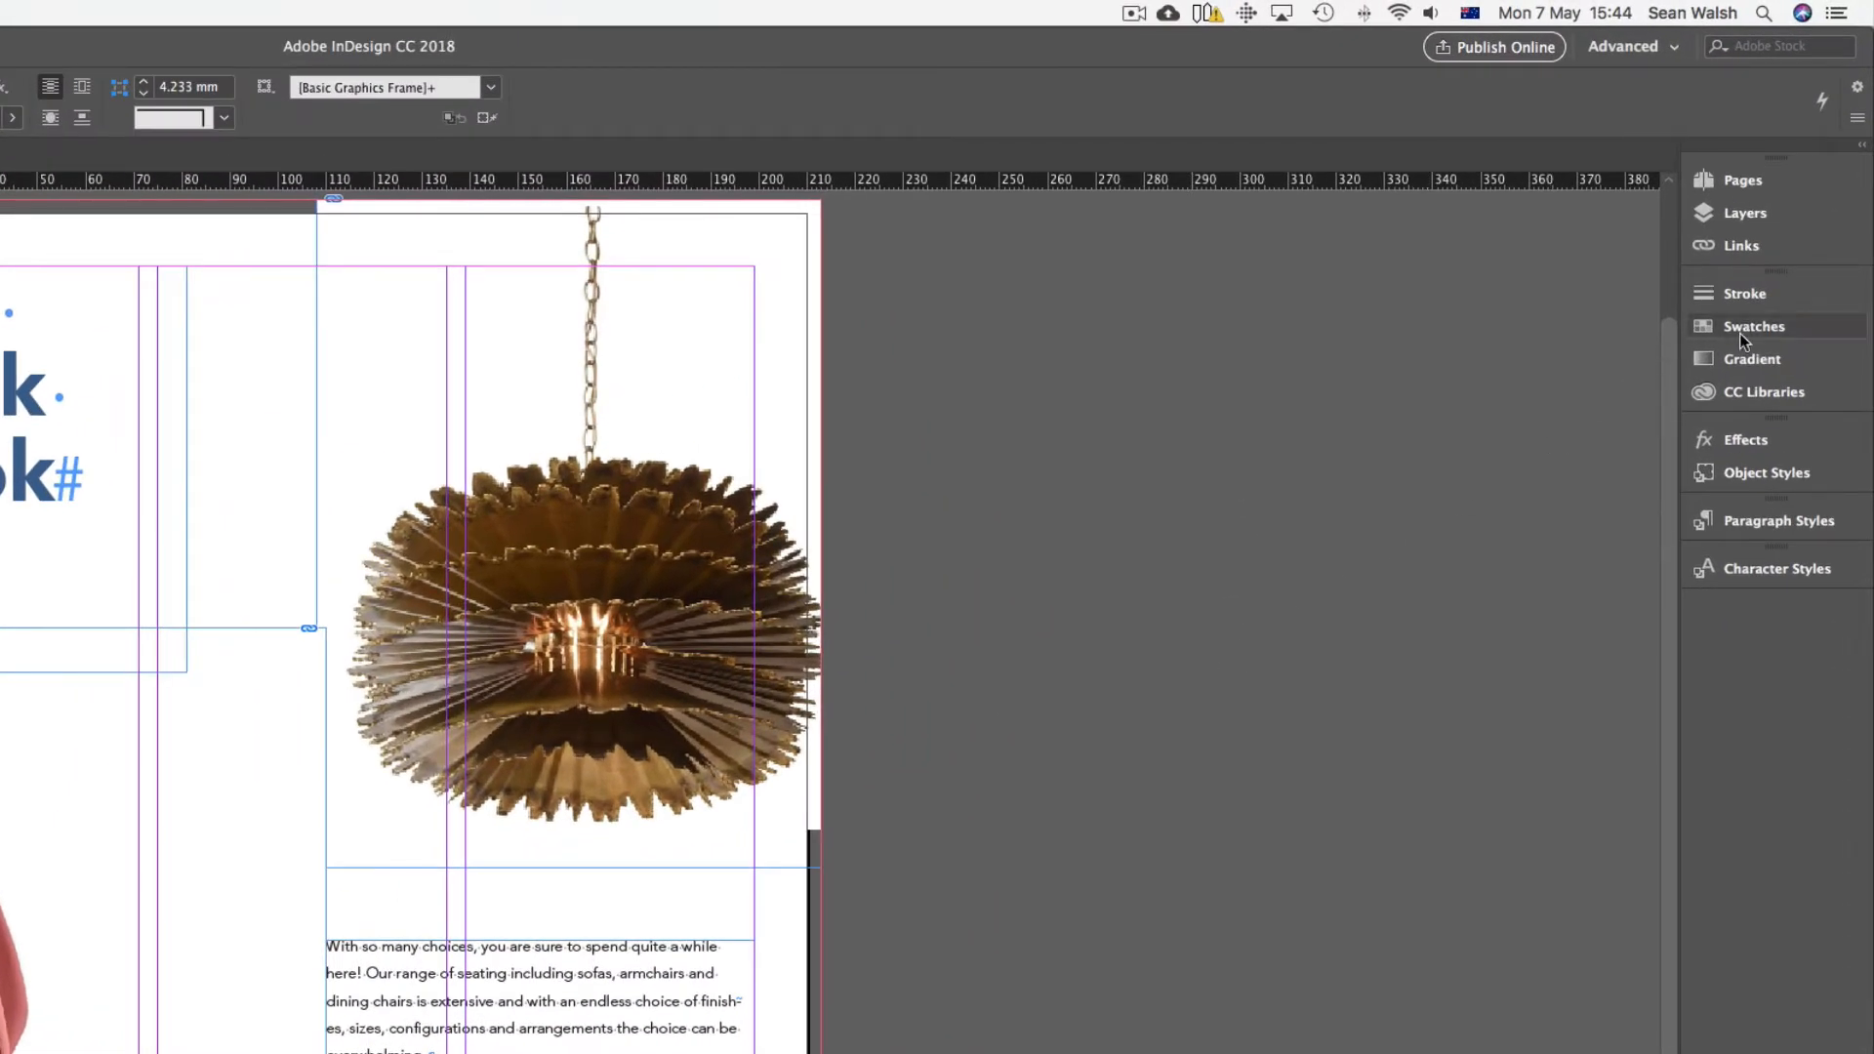
# Show the document swatches in a floating panel over the pasteboard, enlarged to fit the whole swatch list
pyautogui.click(1755, 327)
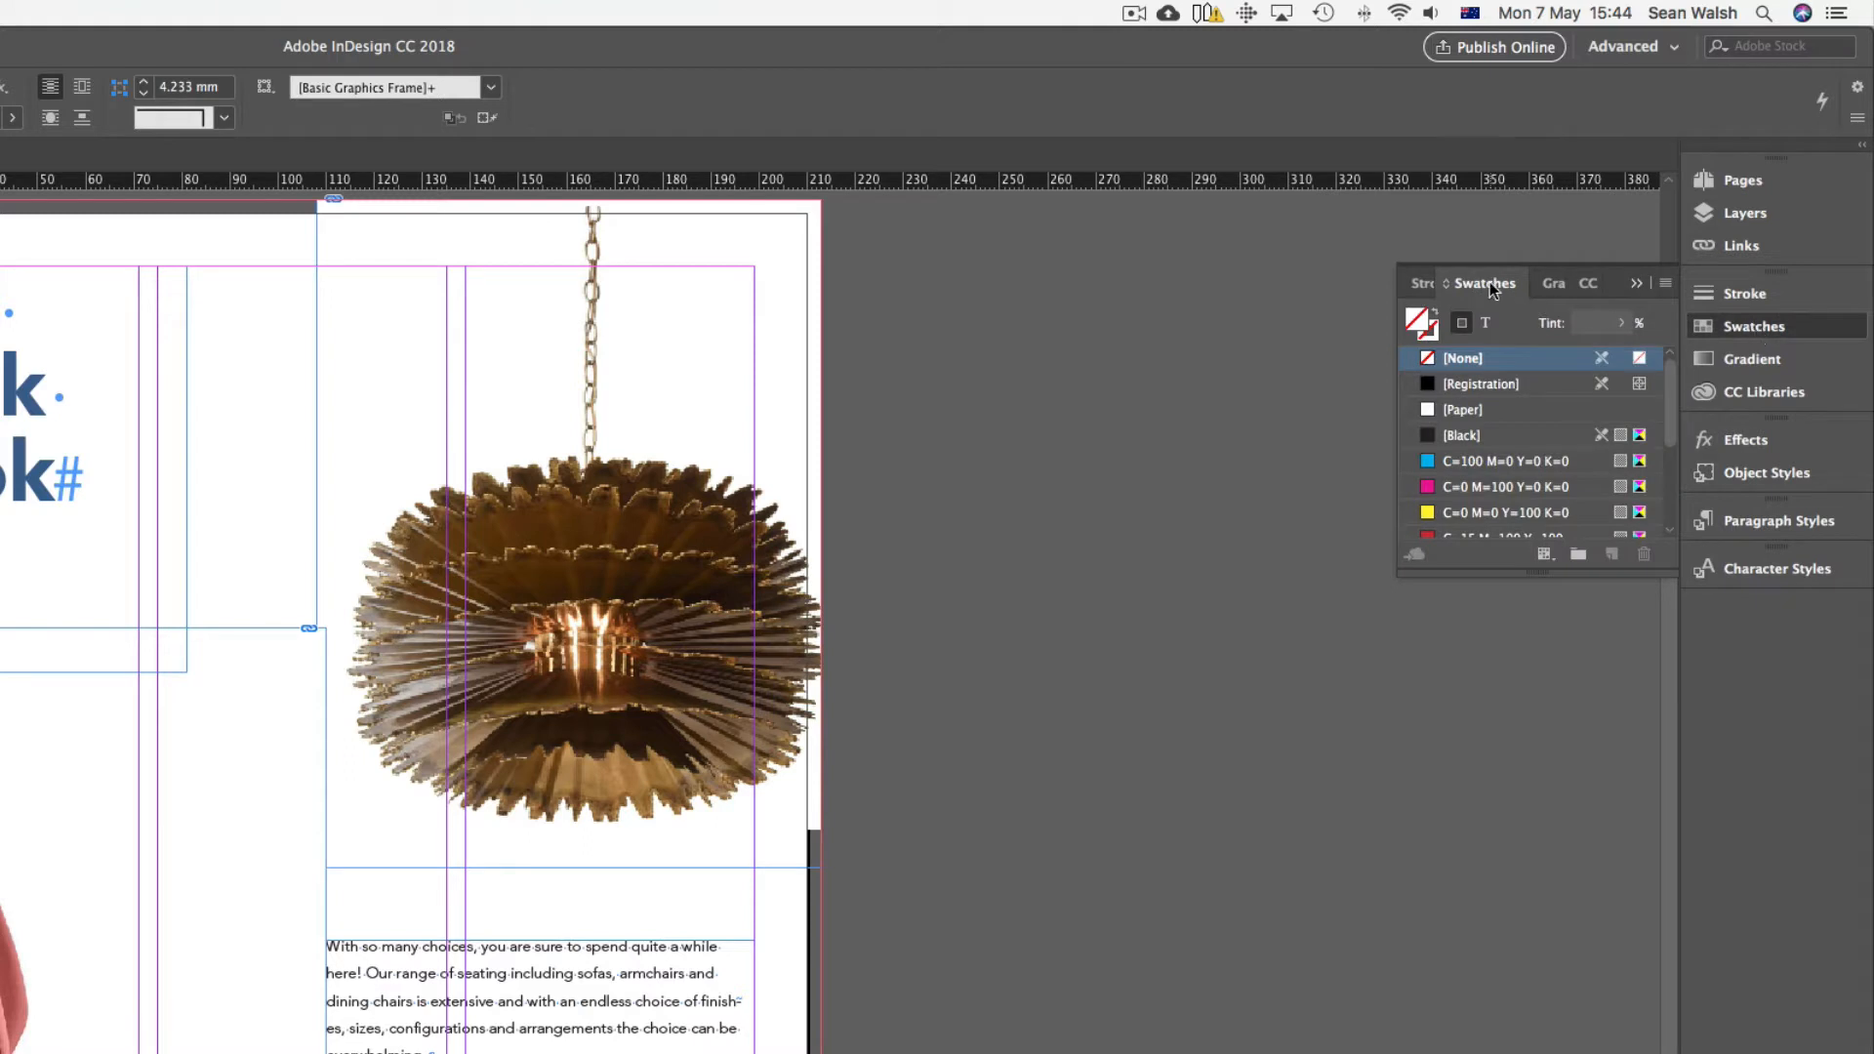
pyautogui.moveTo(1490, 283); pyautogui.dragTo(1082, 325)
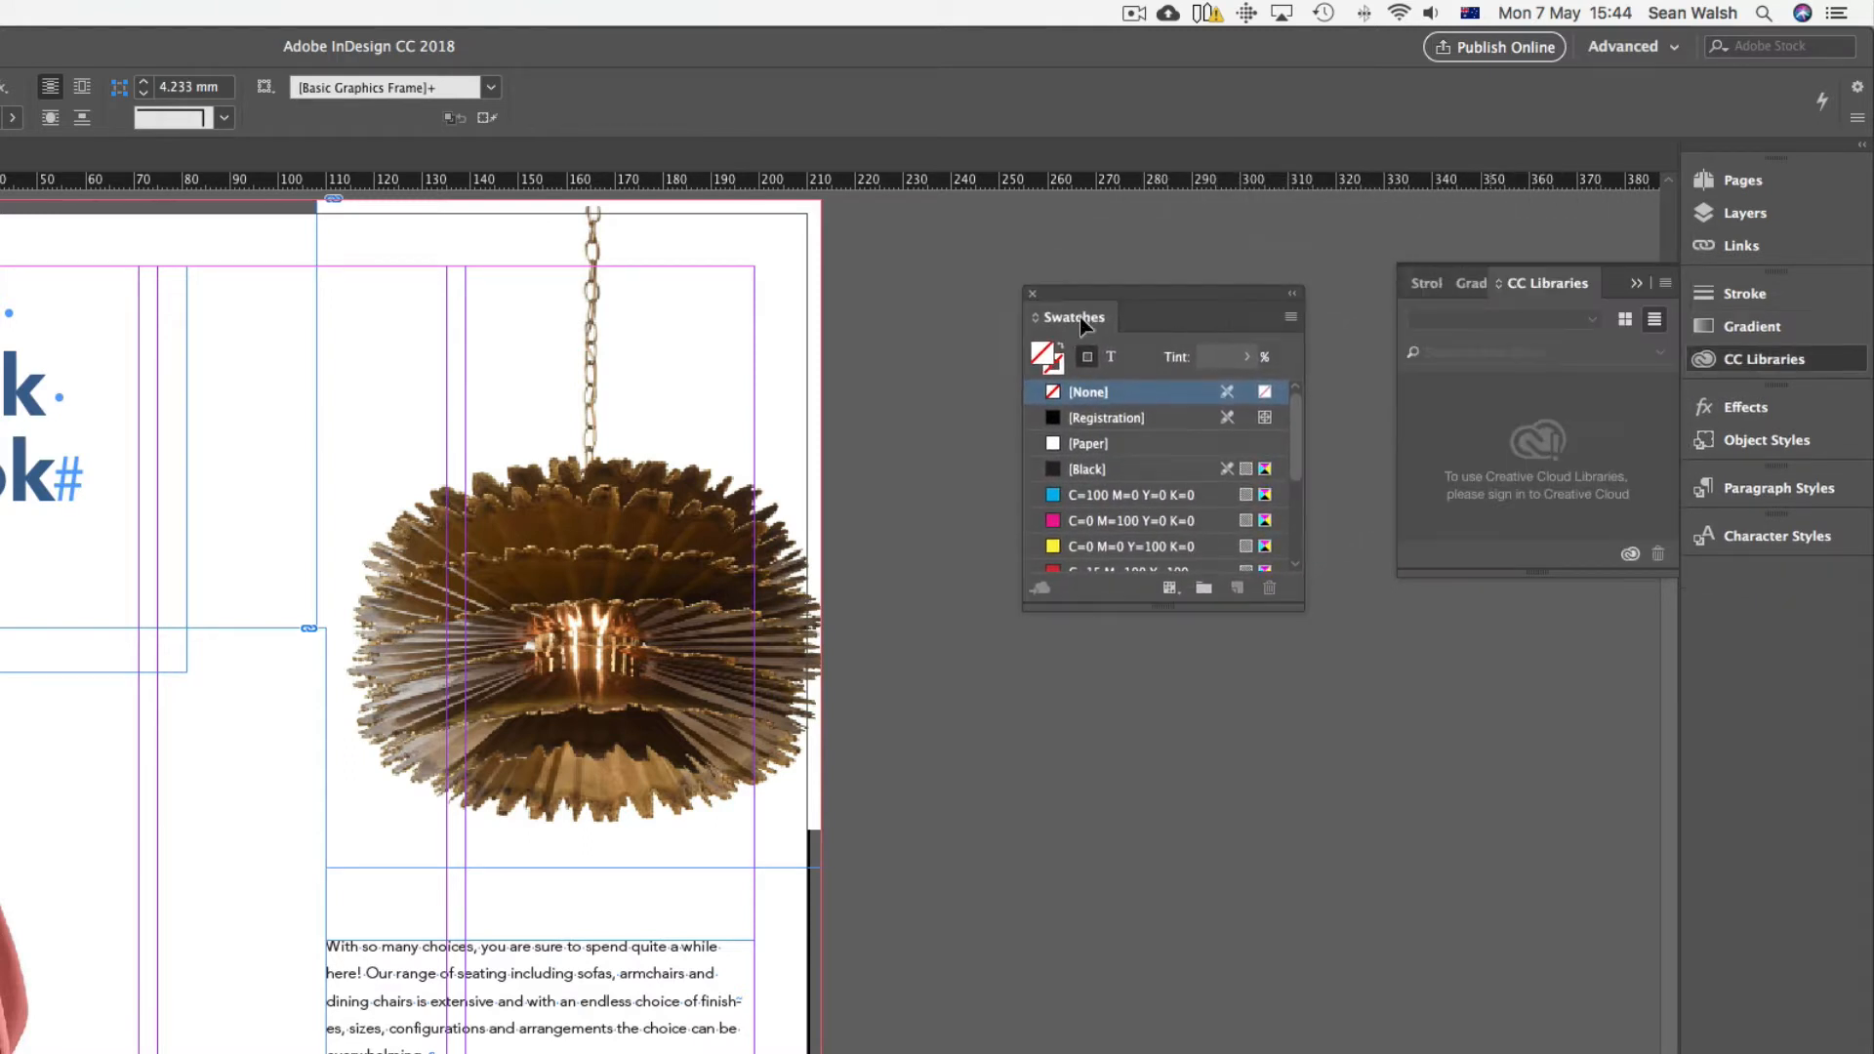
pyautogui.moveTo(1301, 607); pyautogui.dragTo(1344, 838)
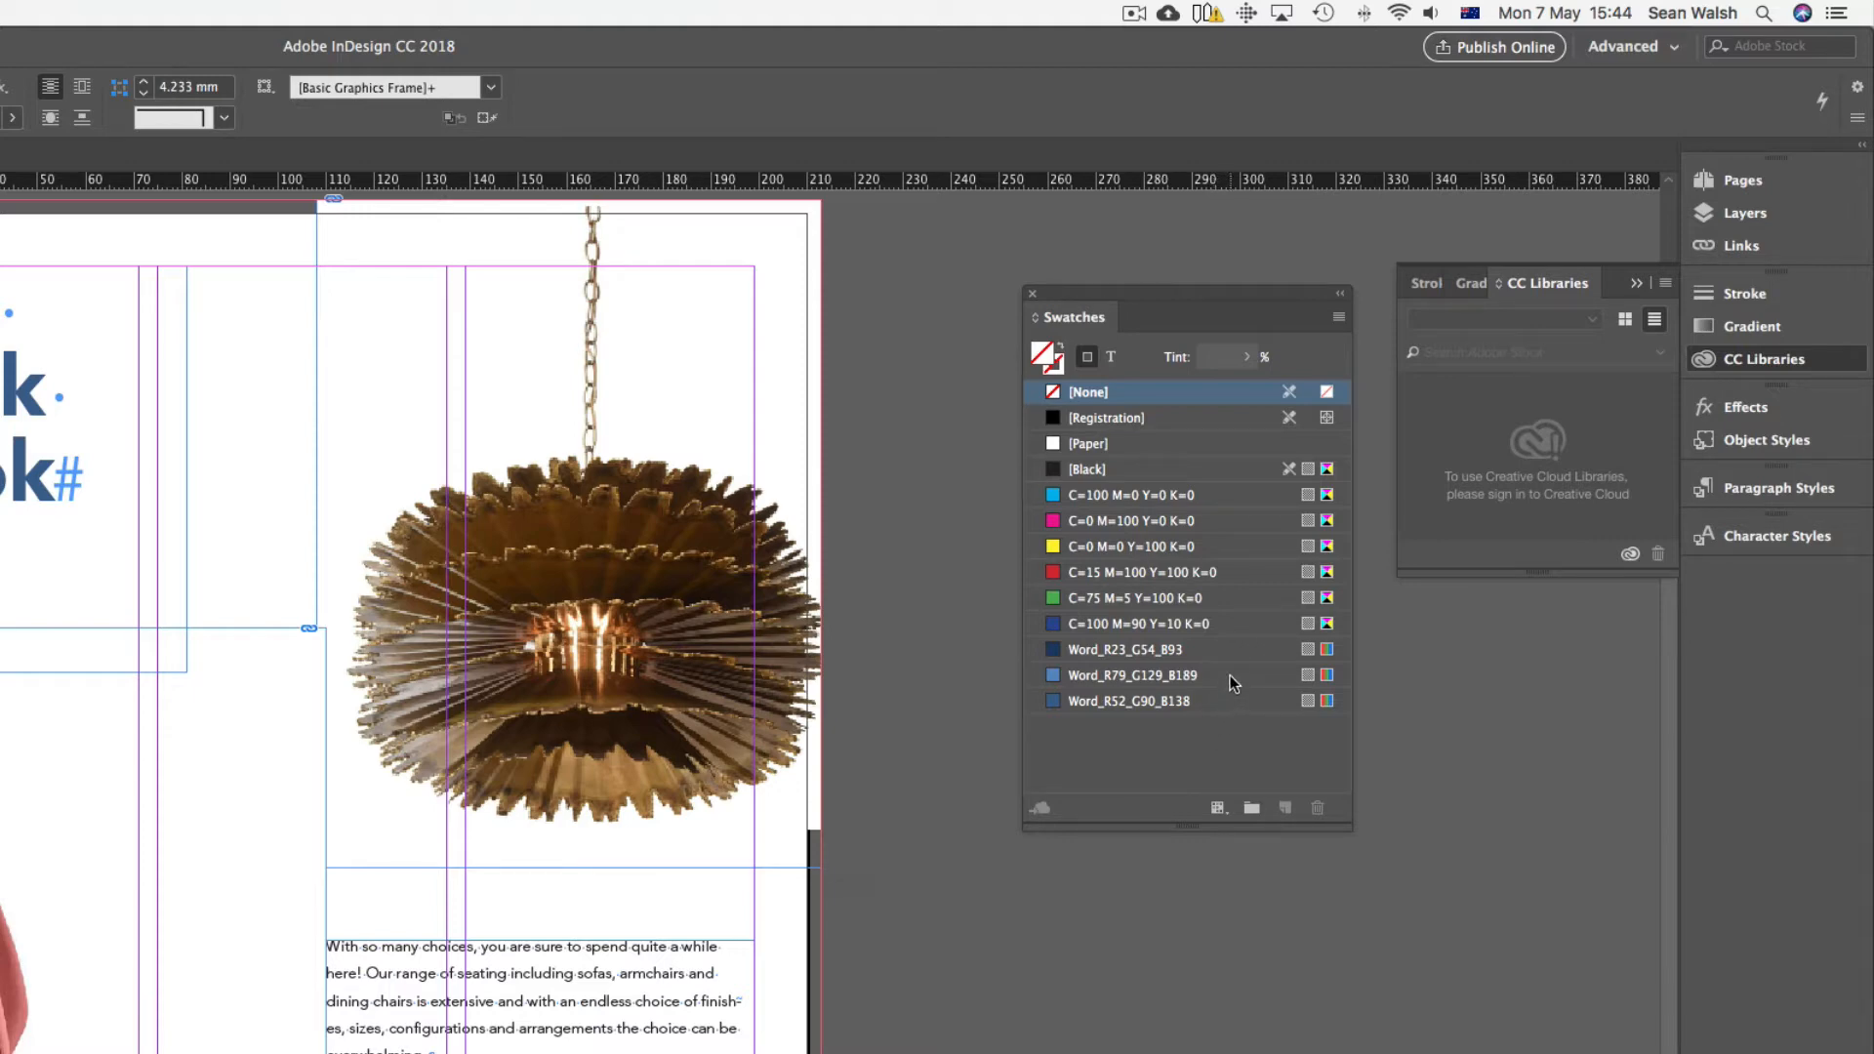
# Delete the three imported Word_ RGB swatches and replace them with [Black]
pyautogui.click(1224, 649)
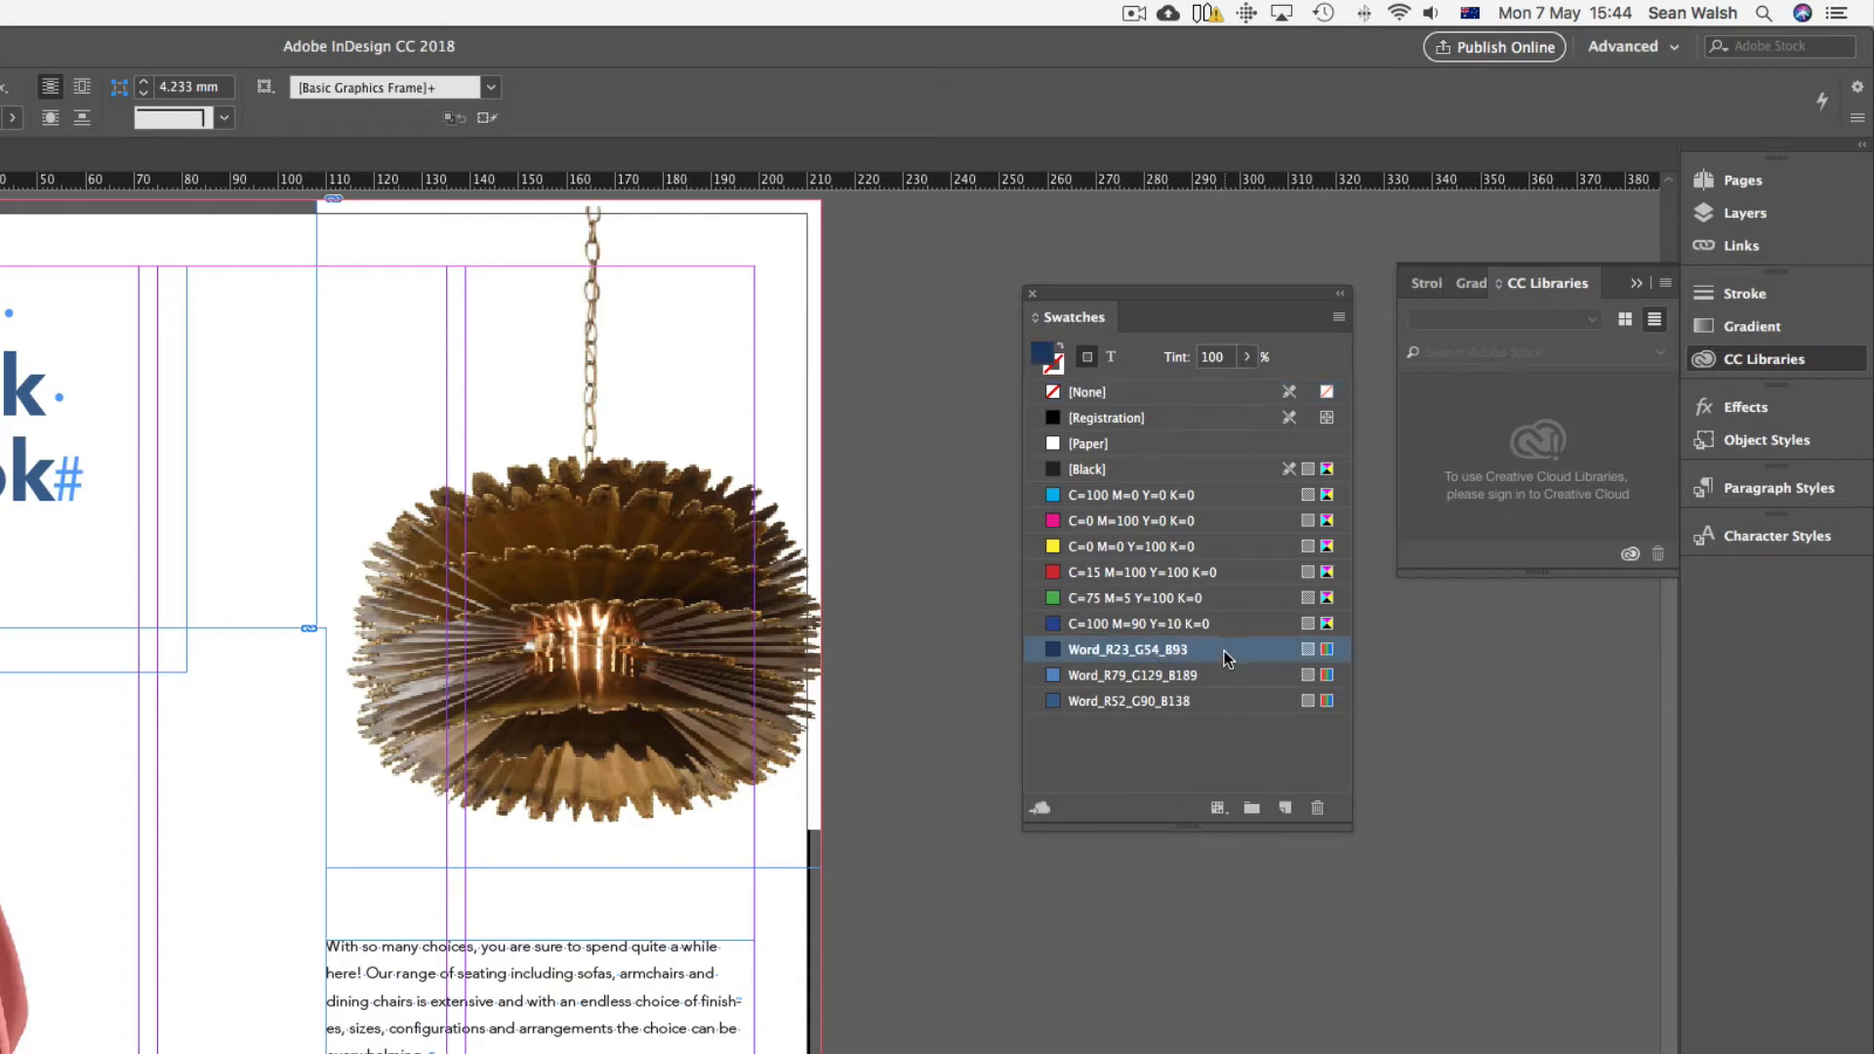
pyautogui.keyDown('shift'); pyautogui.click(1236, 701); pyautogui.keyUp('shift')
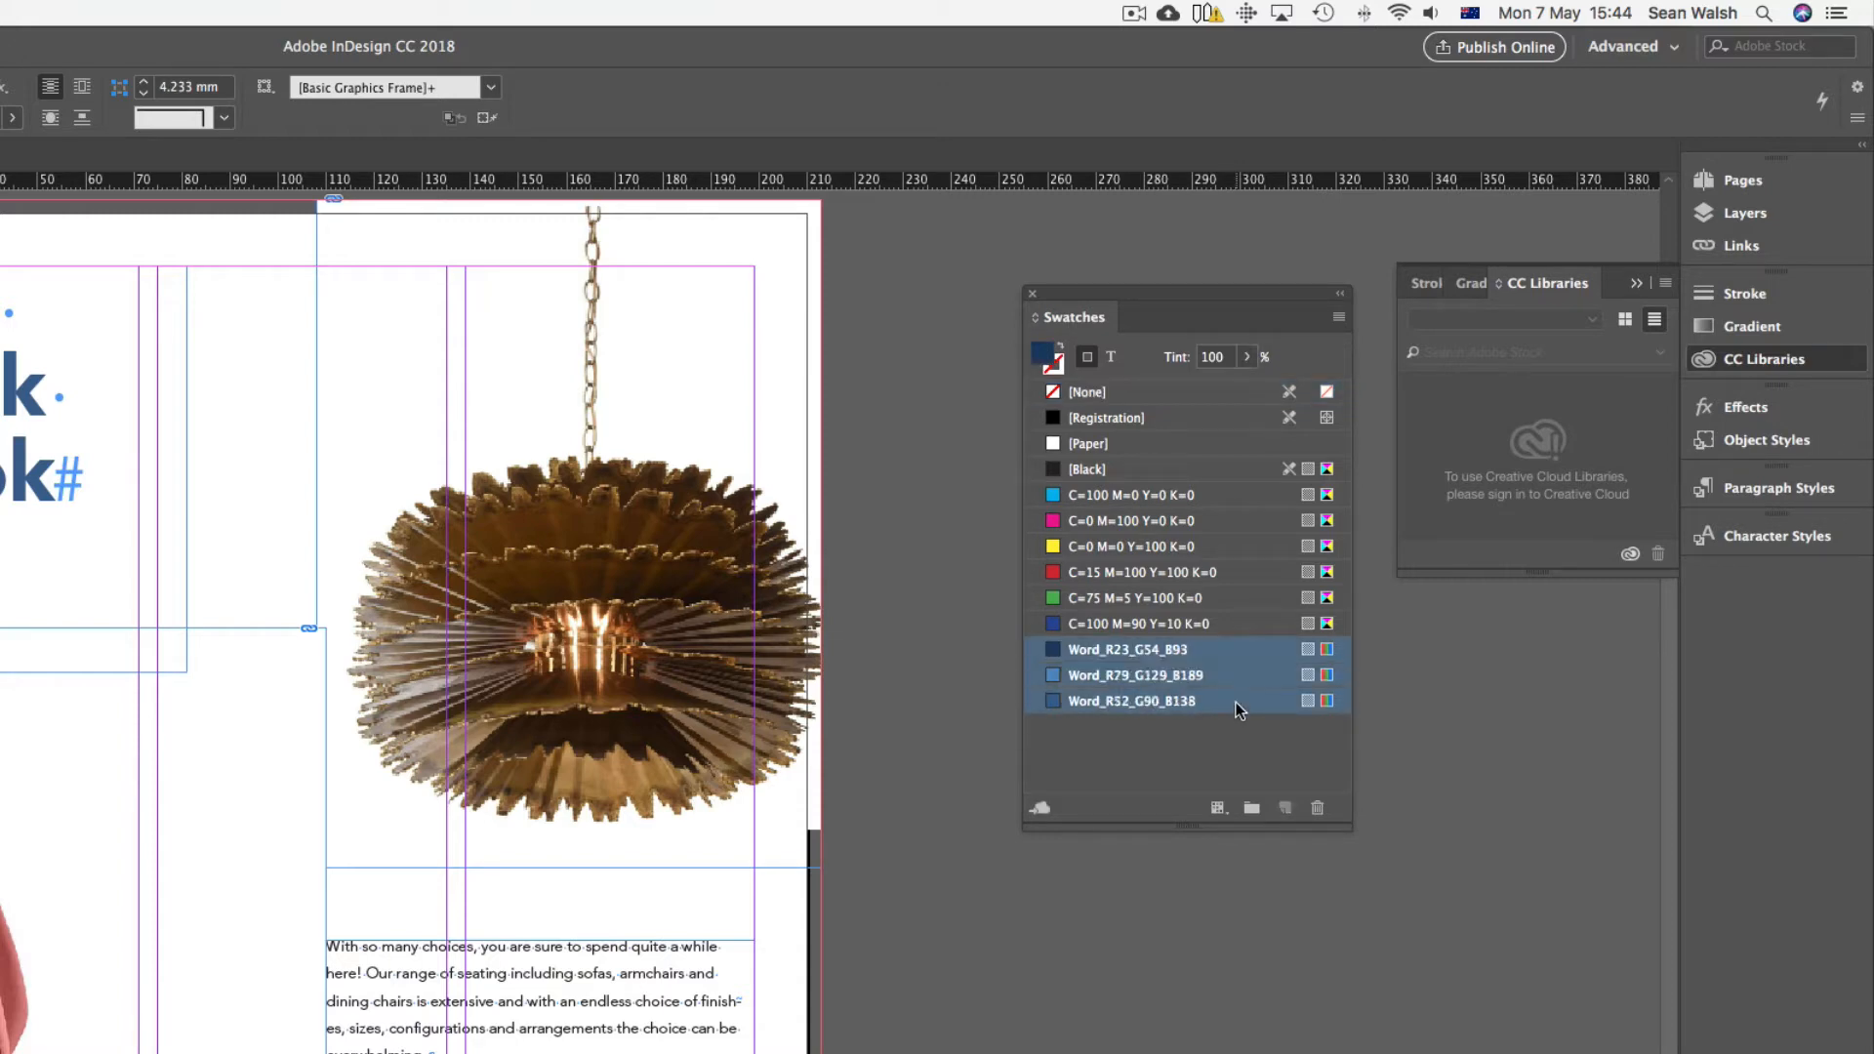
pyautogui.click(1318, 809)
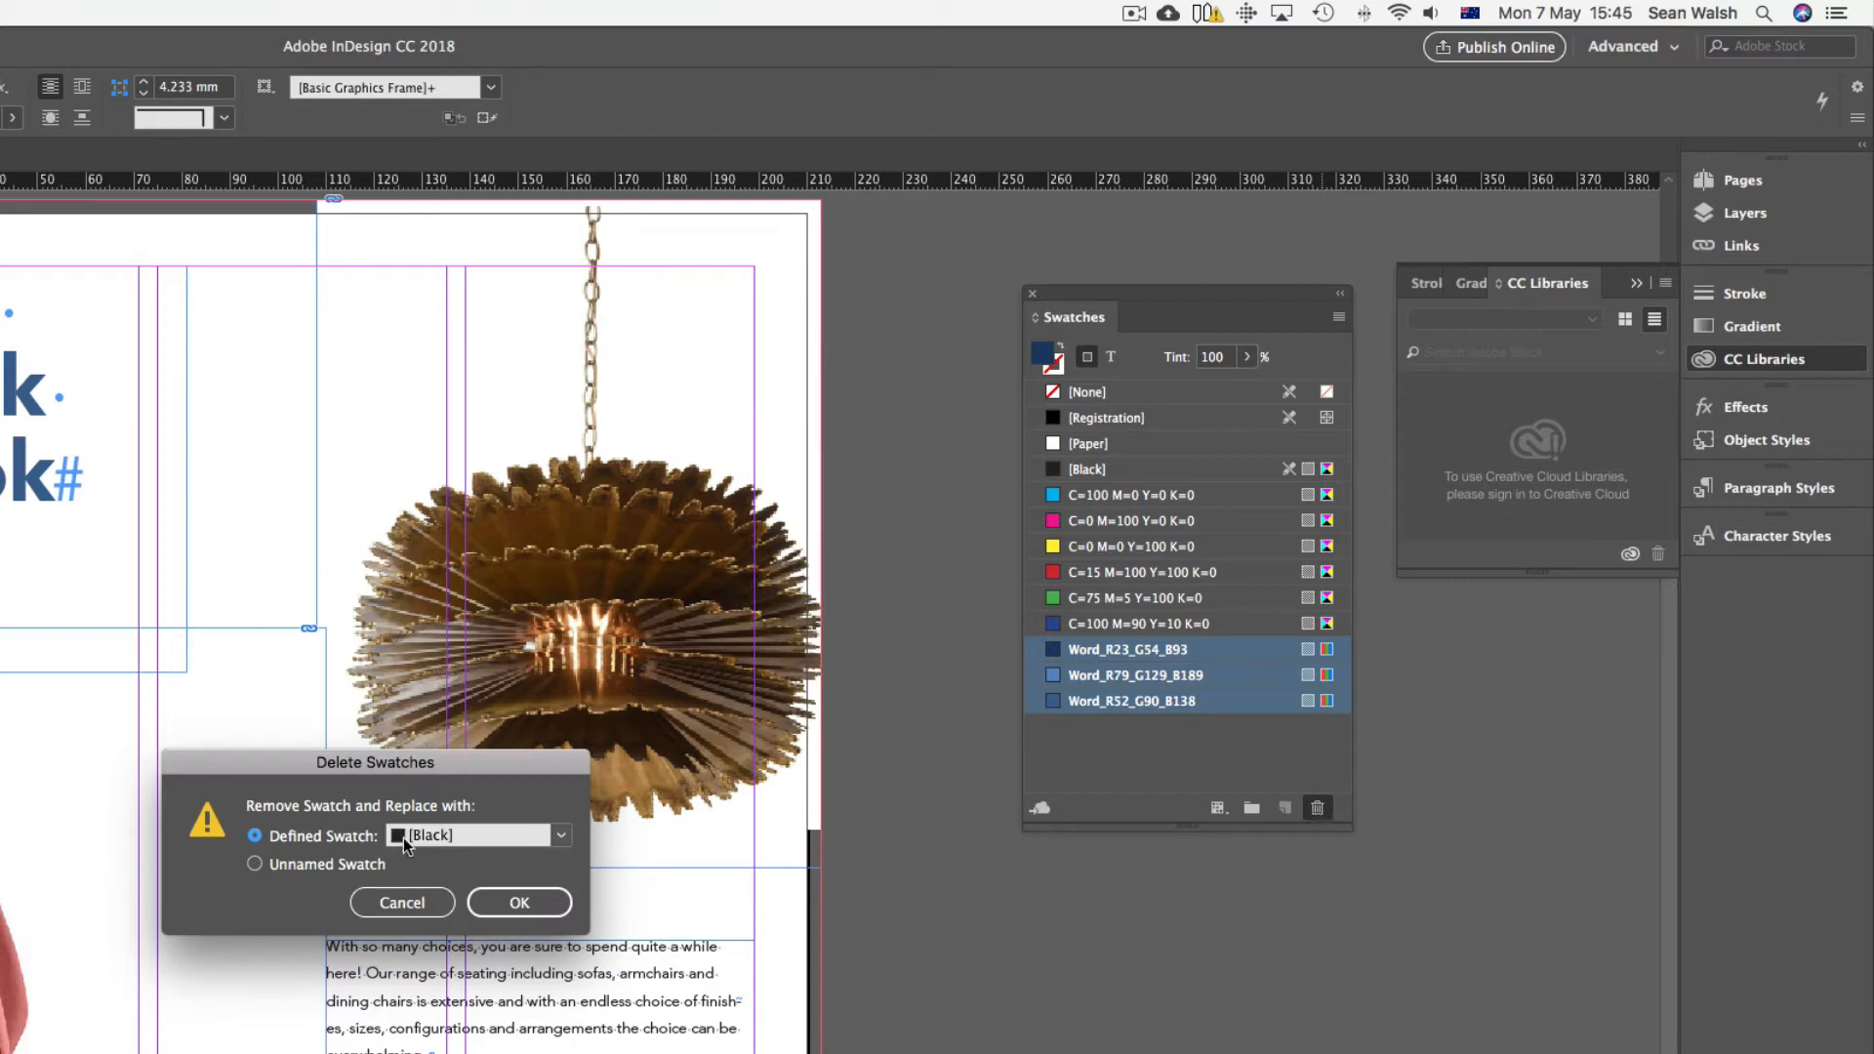
pyautogui.click(561, 837)
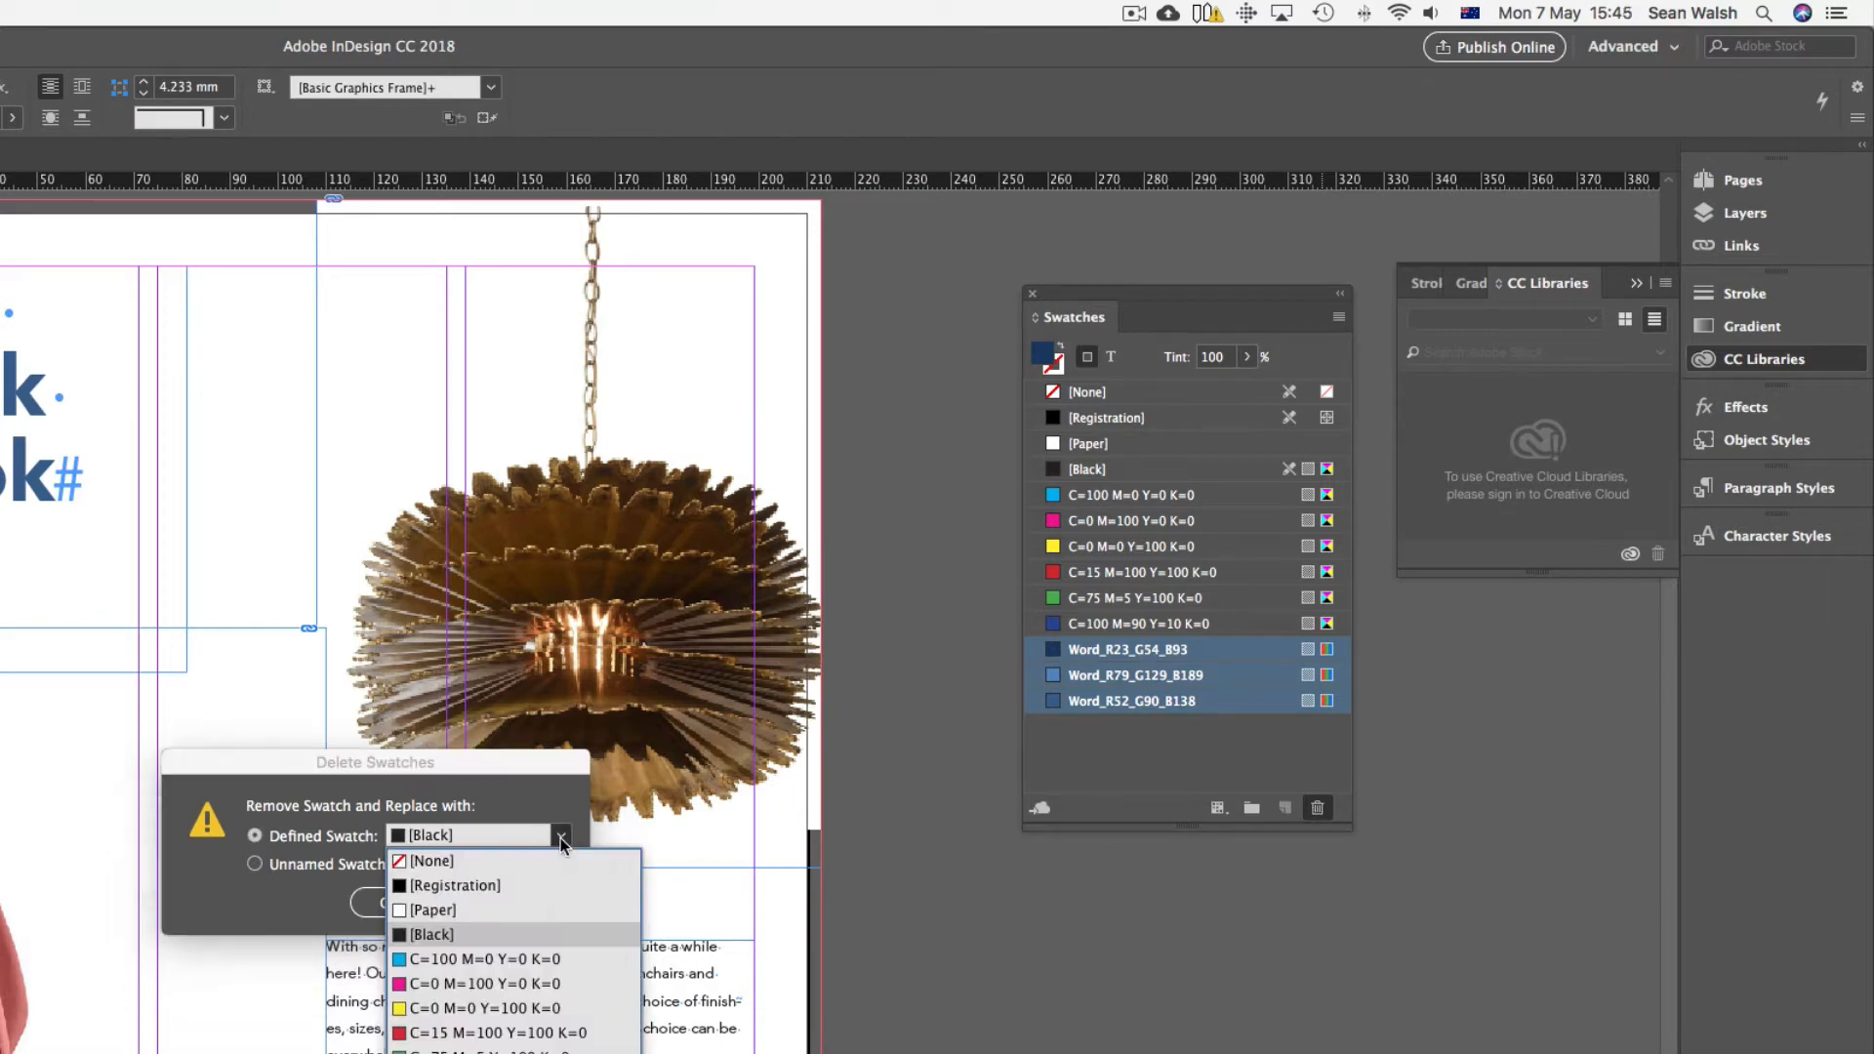
pyautogui.click(565, 801)
pyautogui.click(540, 903)
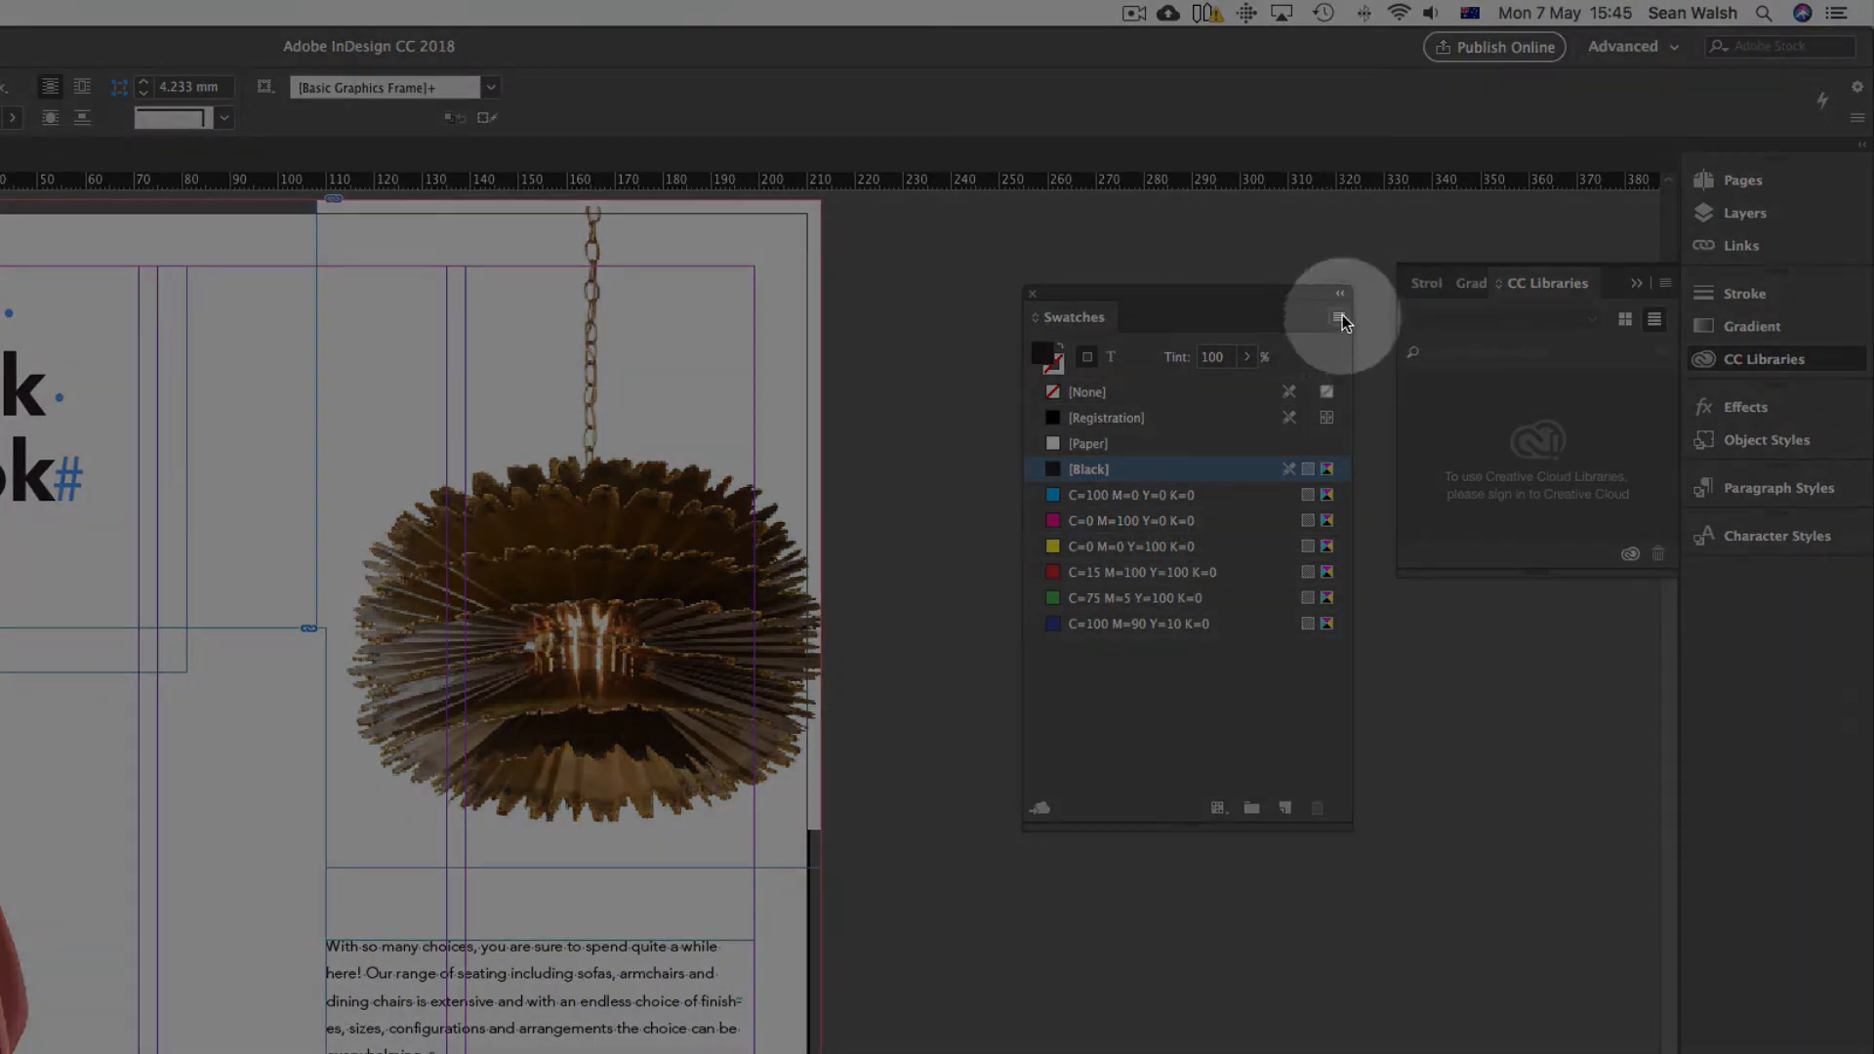
# Start a new process color swatch in CMYK mode with cyan 30%, magenta 0%, yellow 0% and black 70%
pyautogui.click(1340, 318)
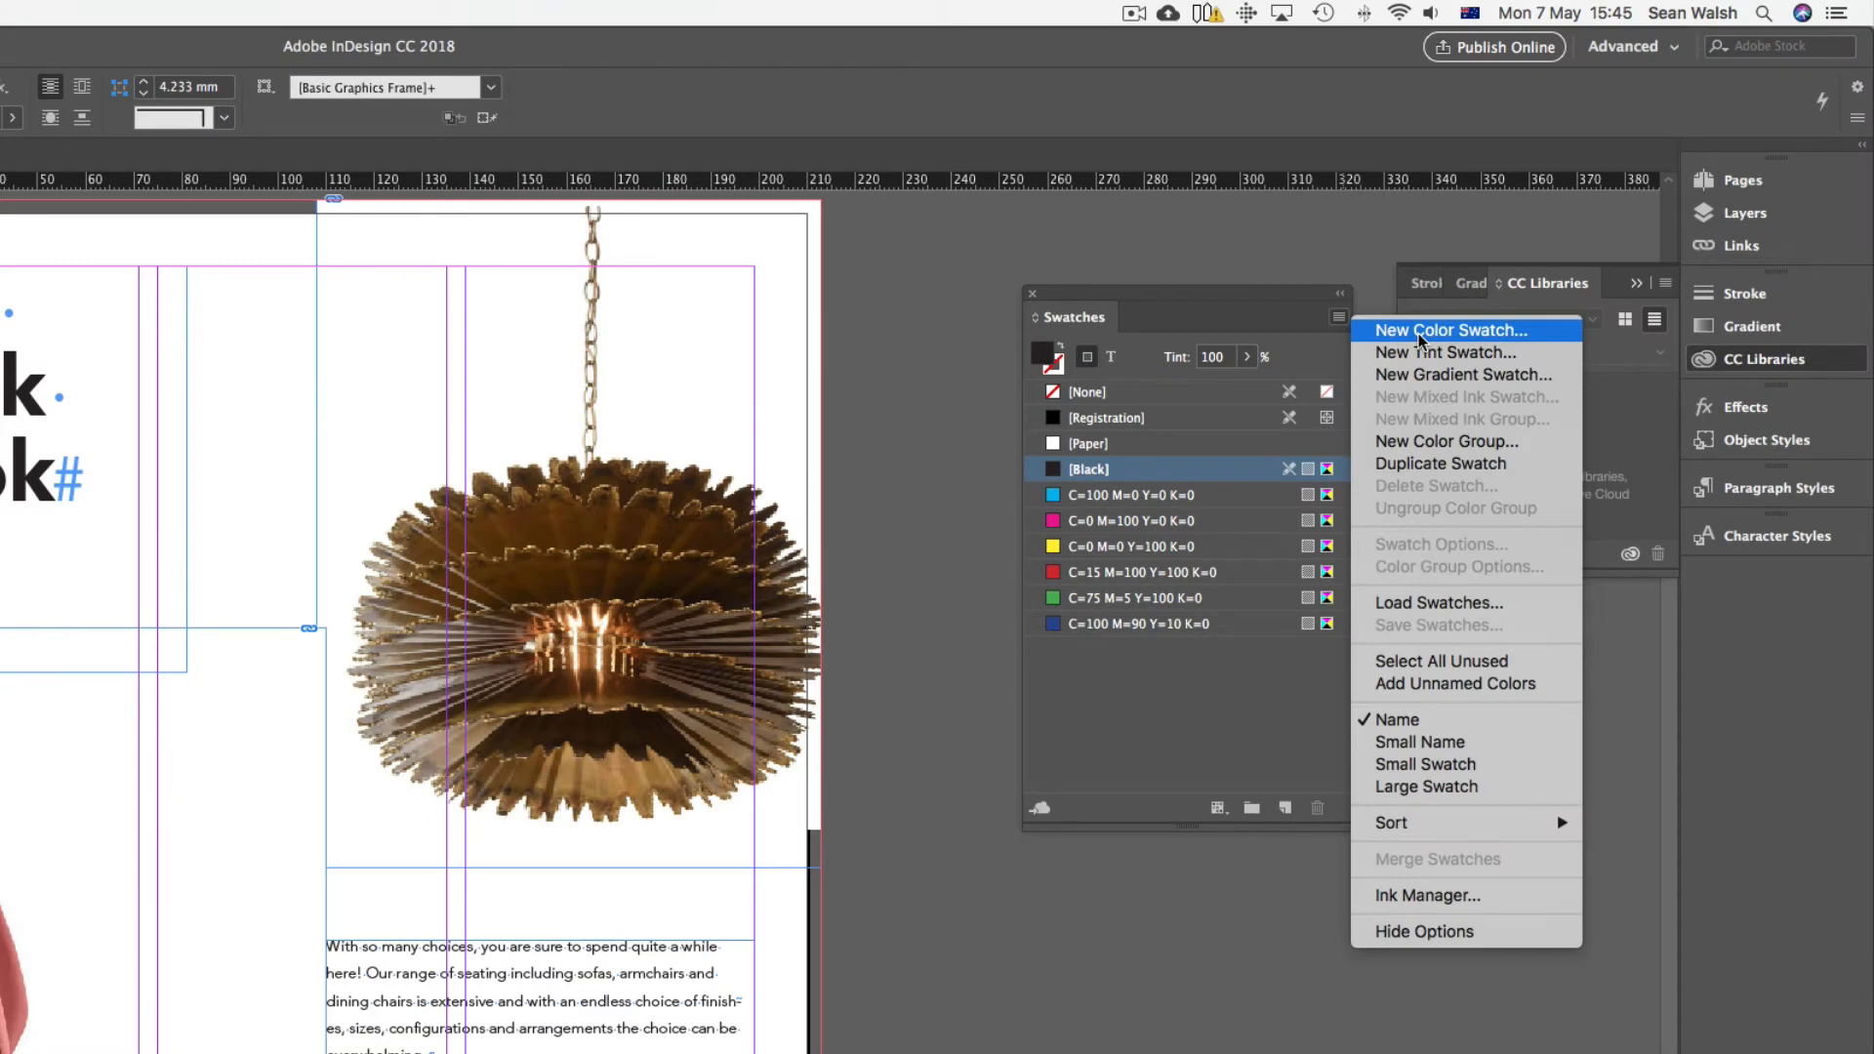
pyautogui.click(1420, 332)
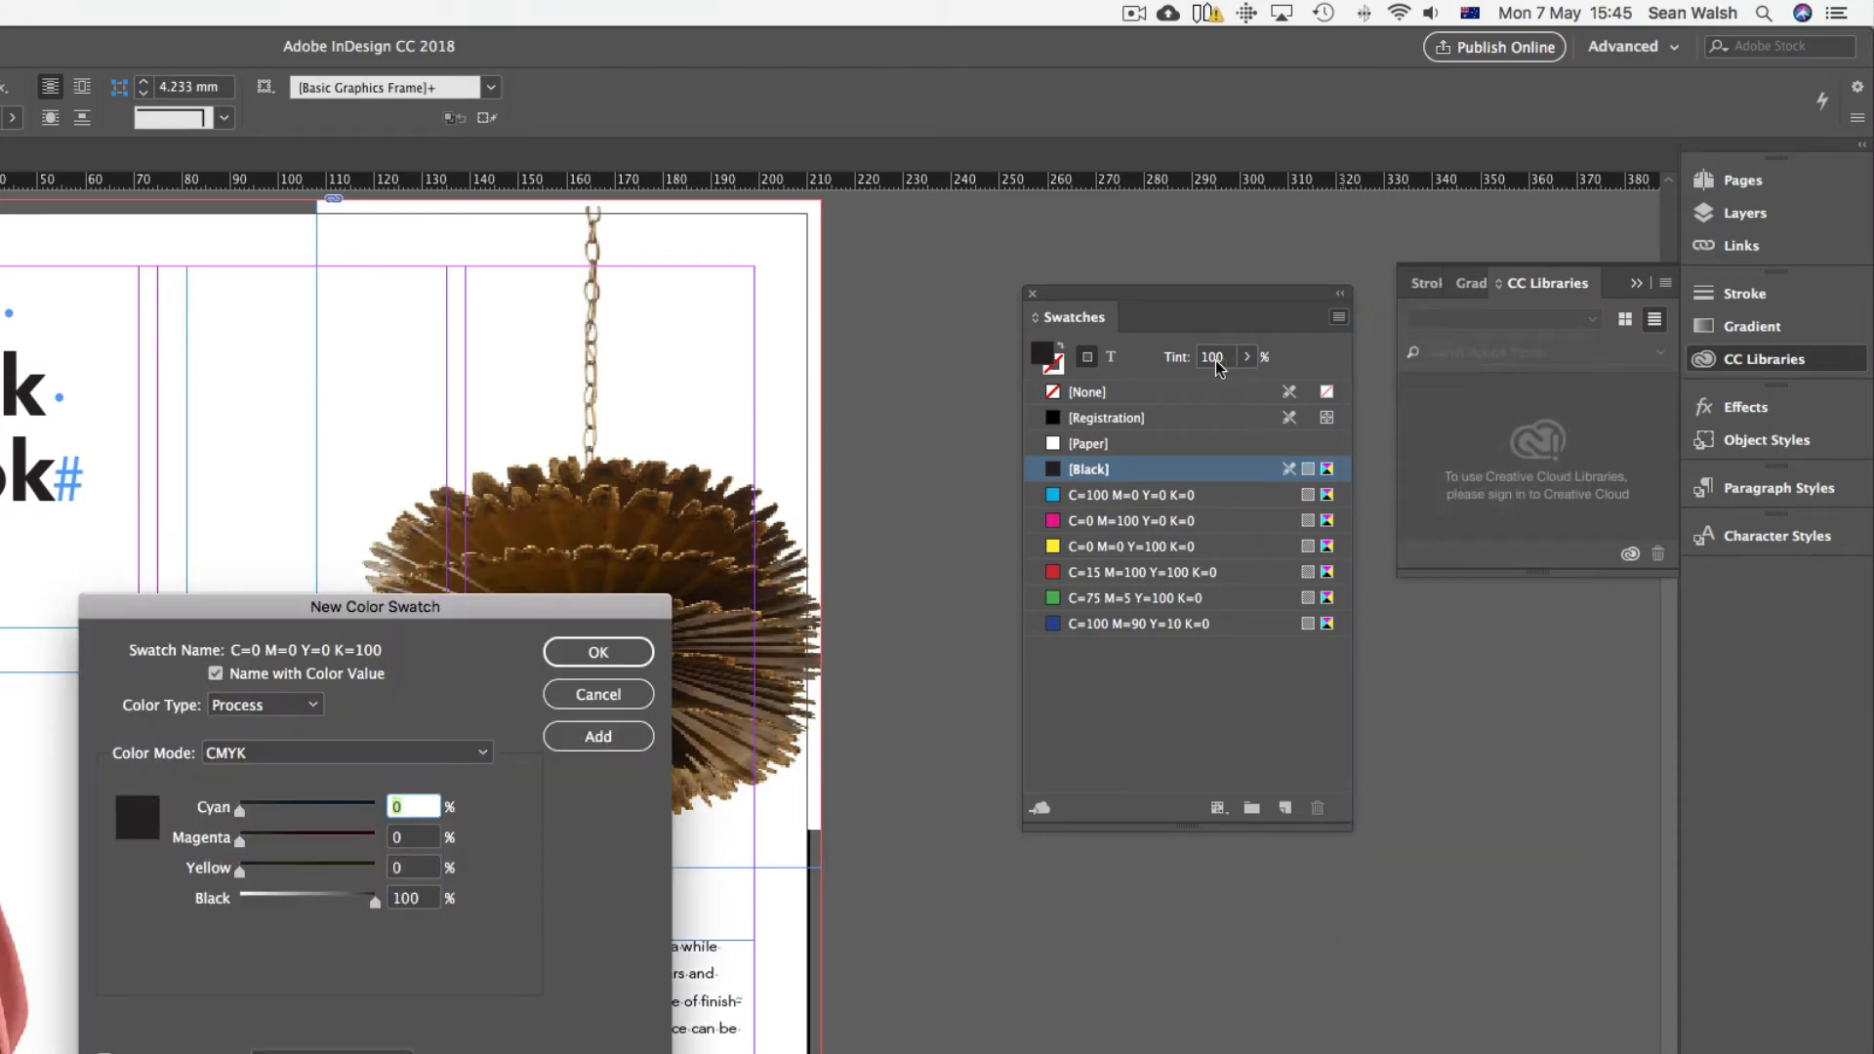
pyautogui.moveTo(498, 611); pyautogui.dragTo(453, 455)
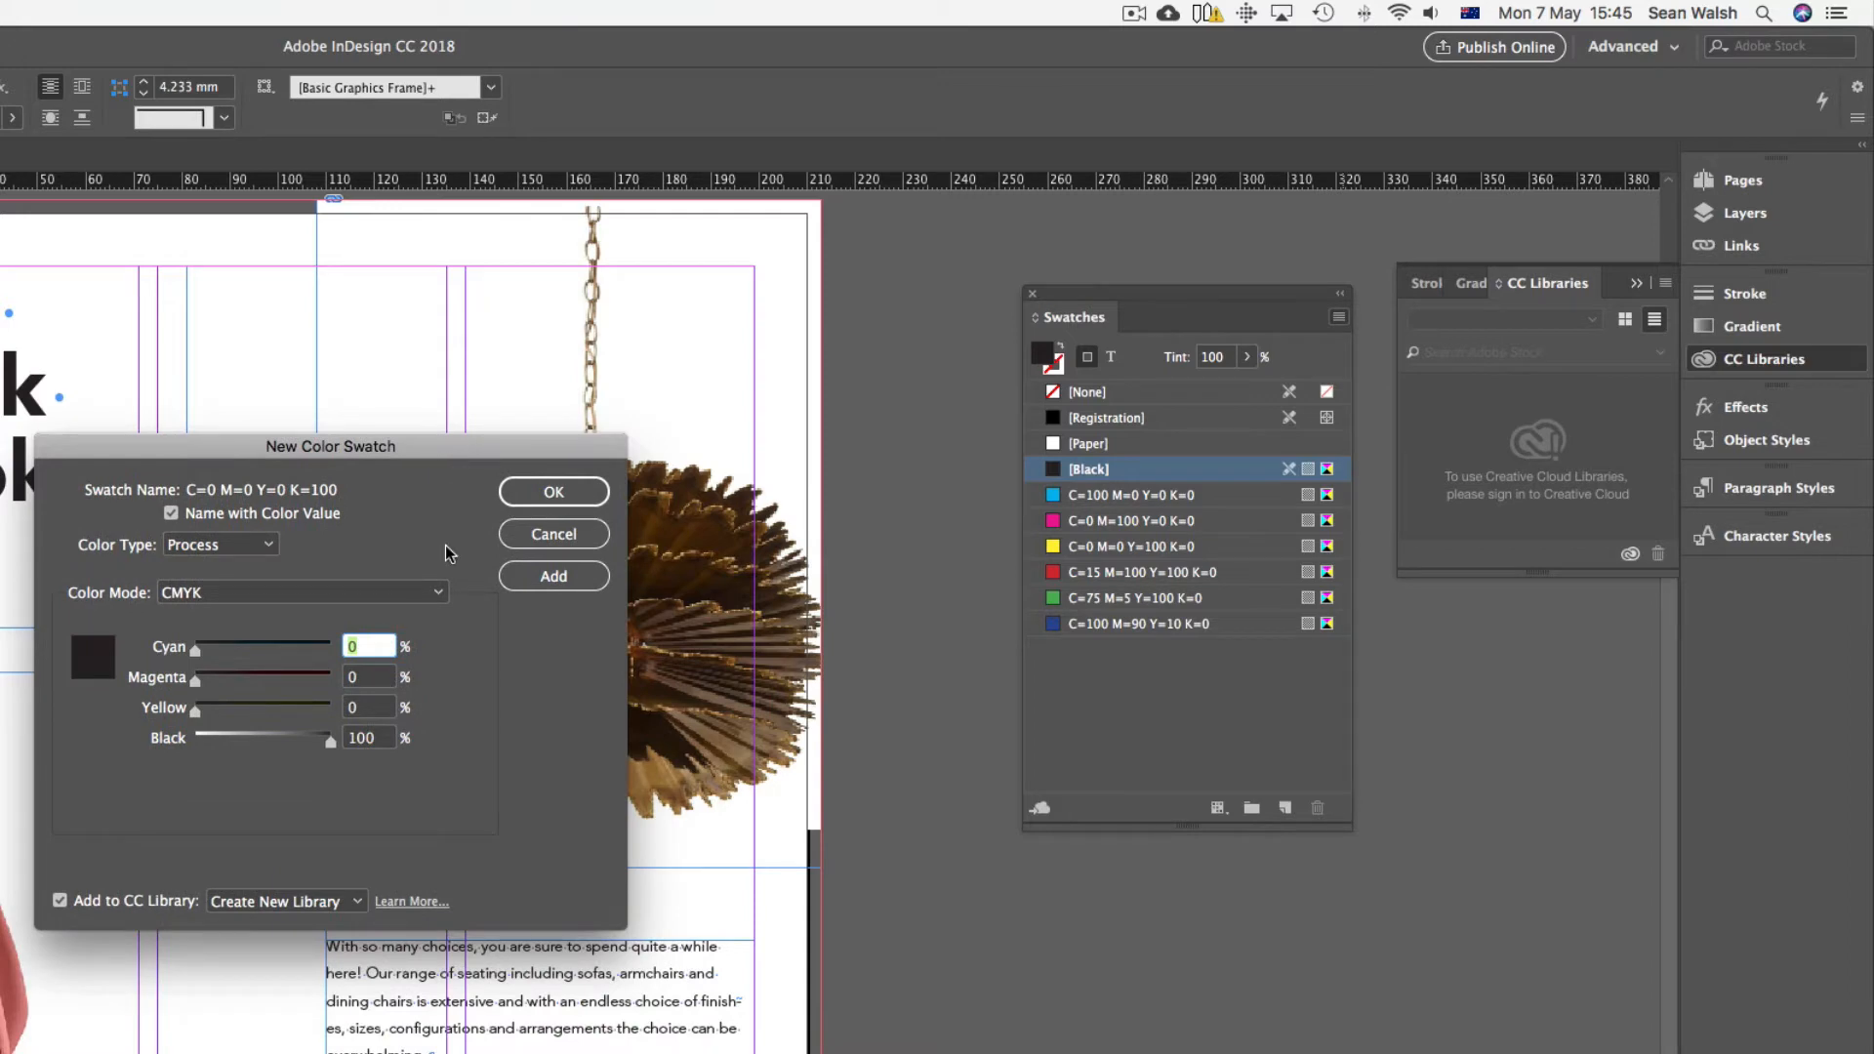
pyautogui.click(436, 593)
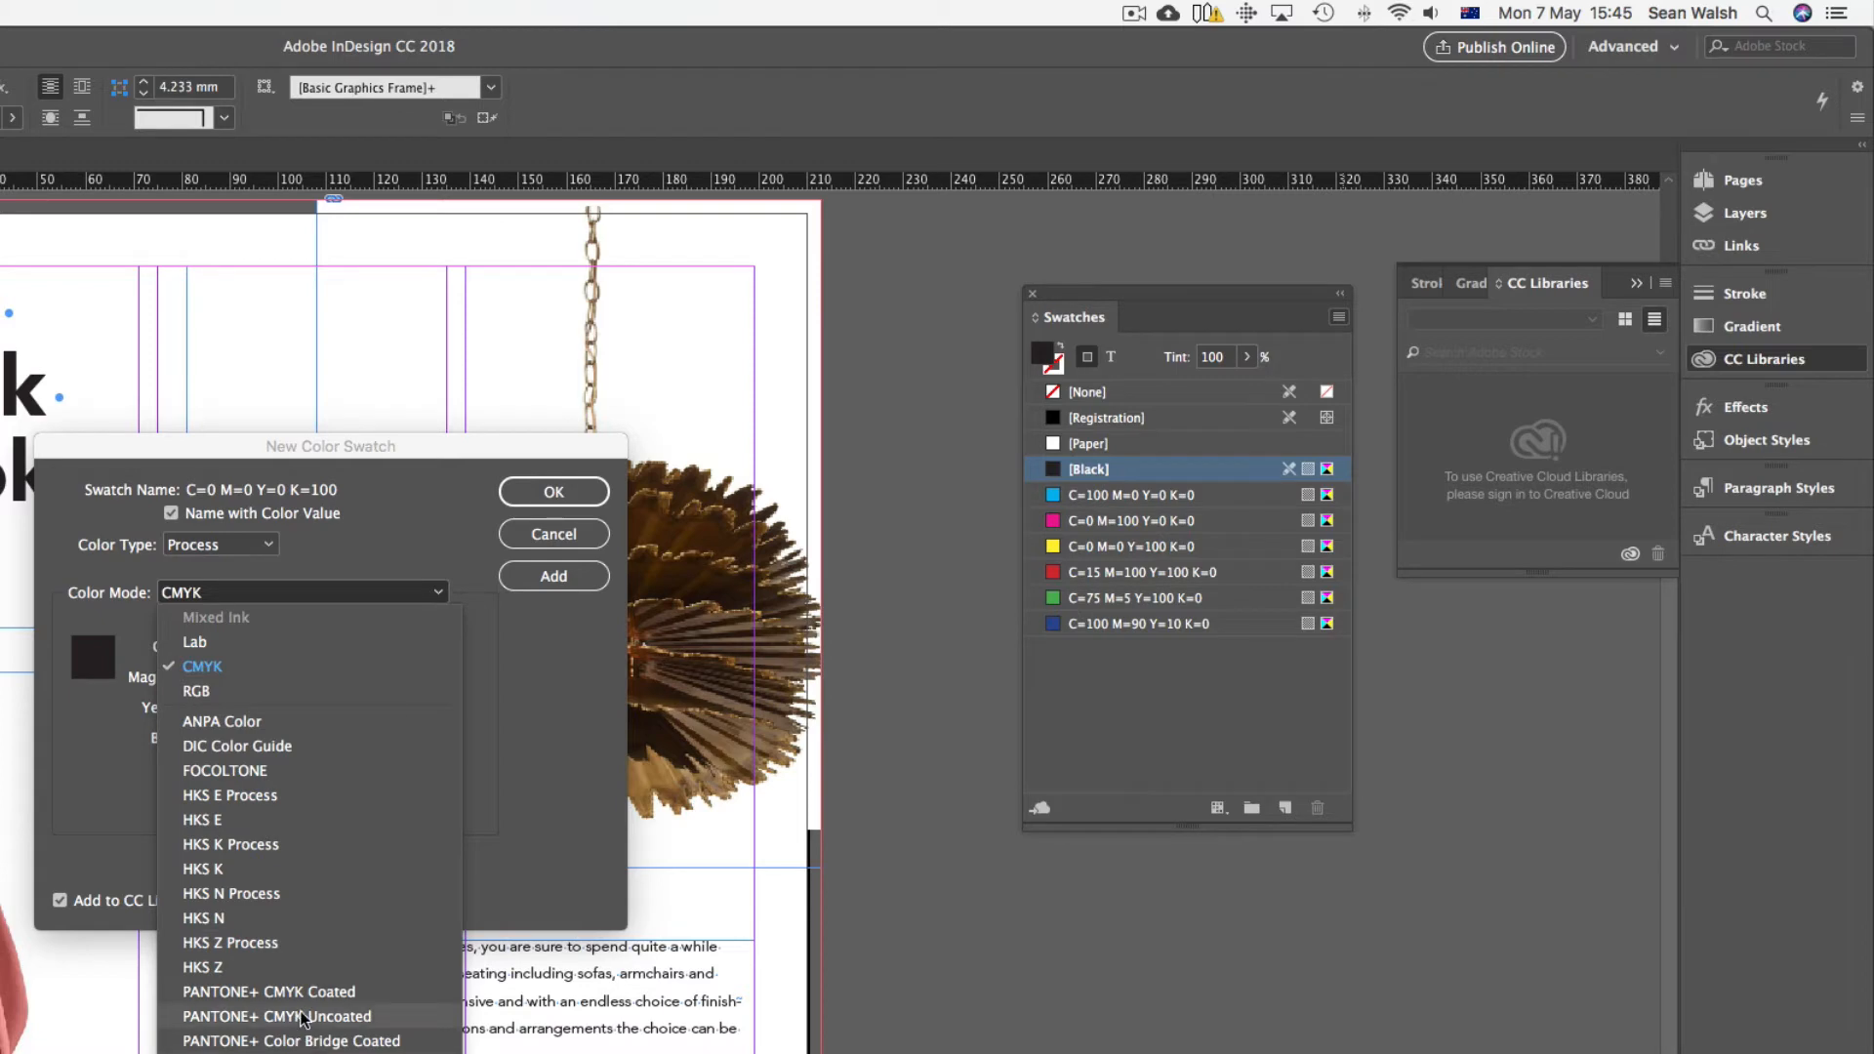
pyautogui.click(257, 675)
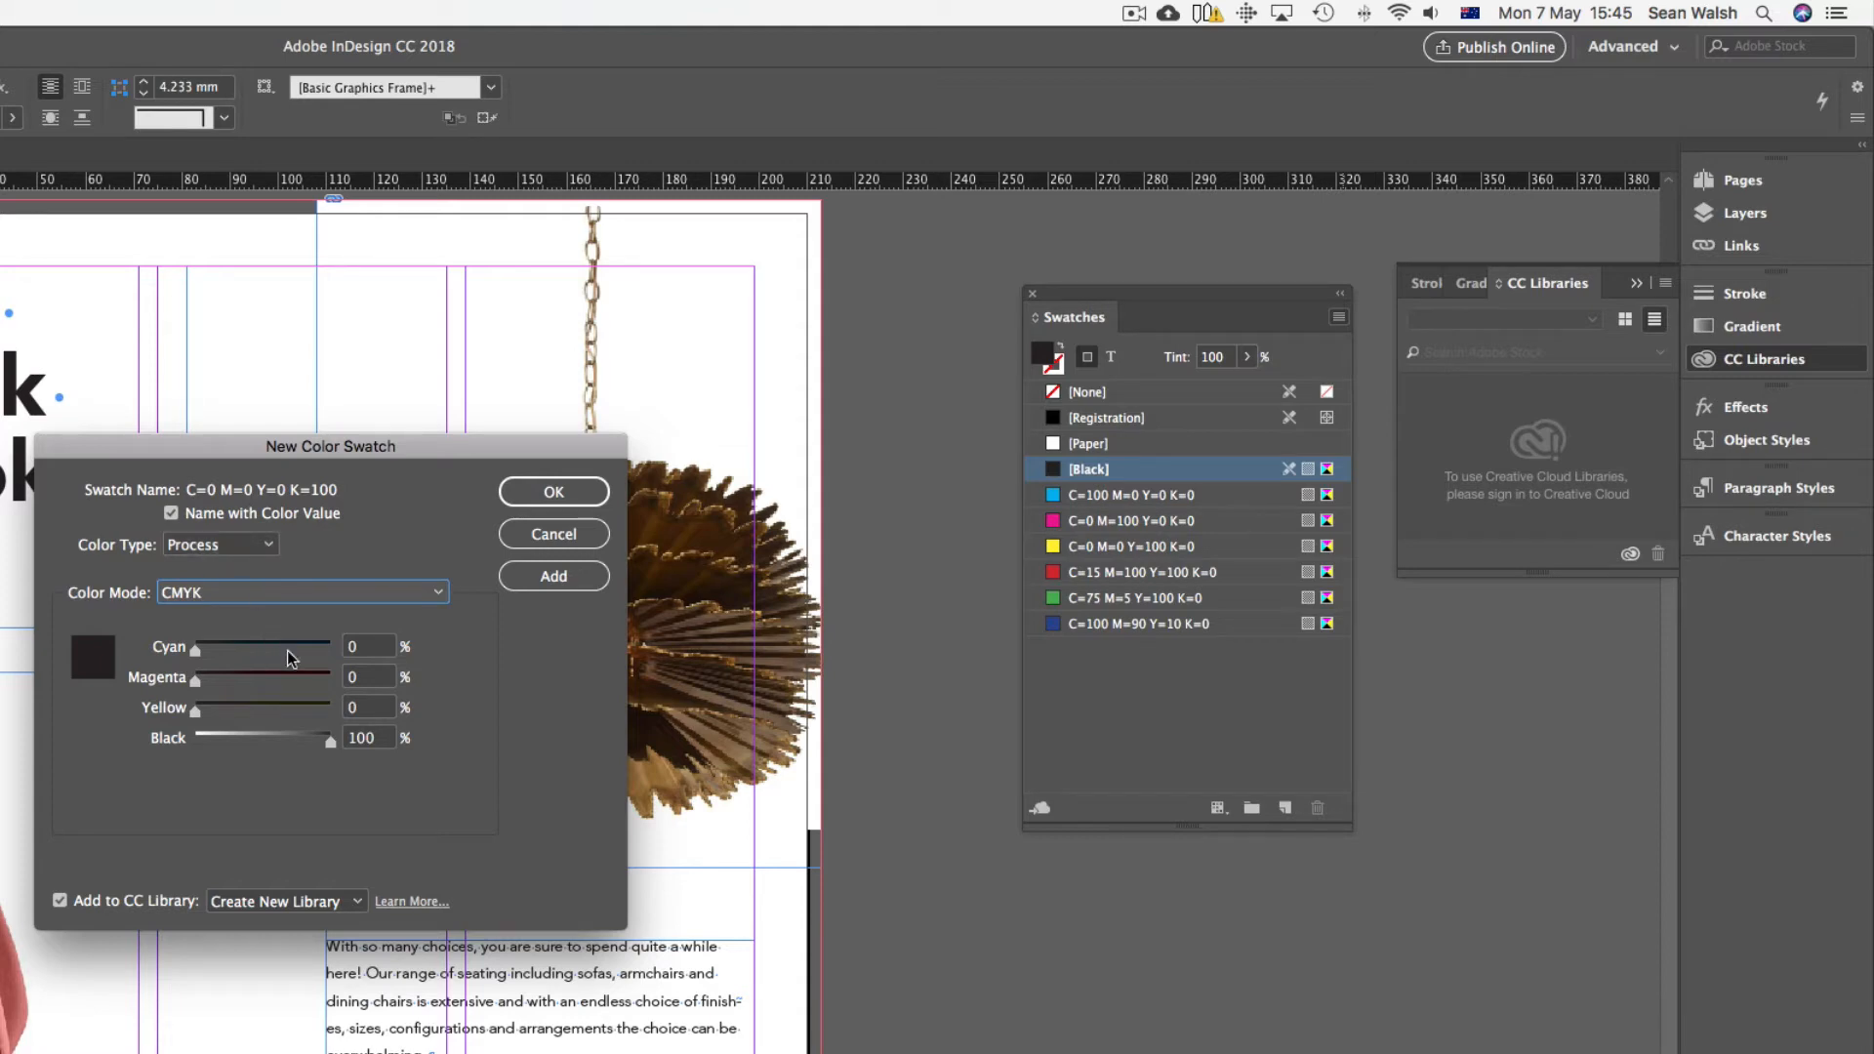
pyautogui.click(367, 651)
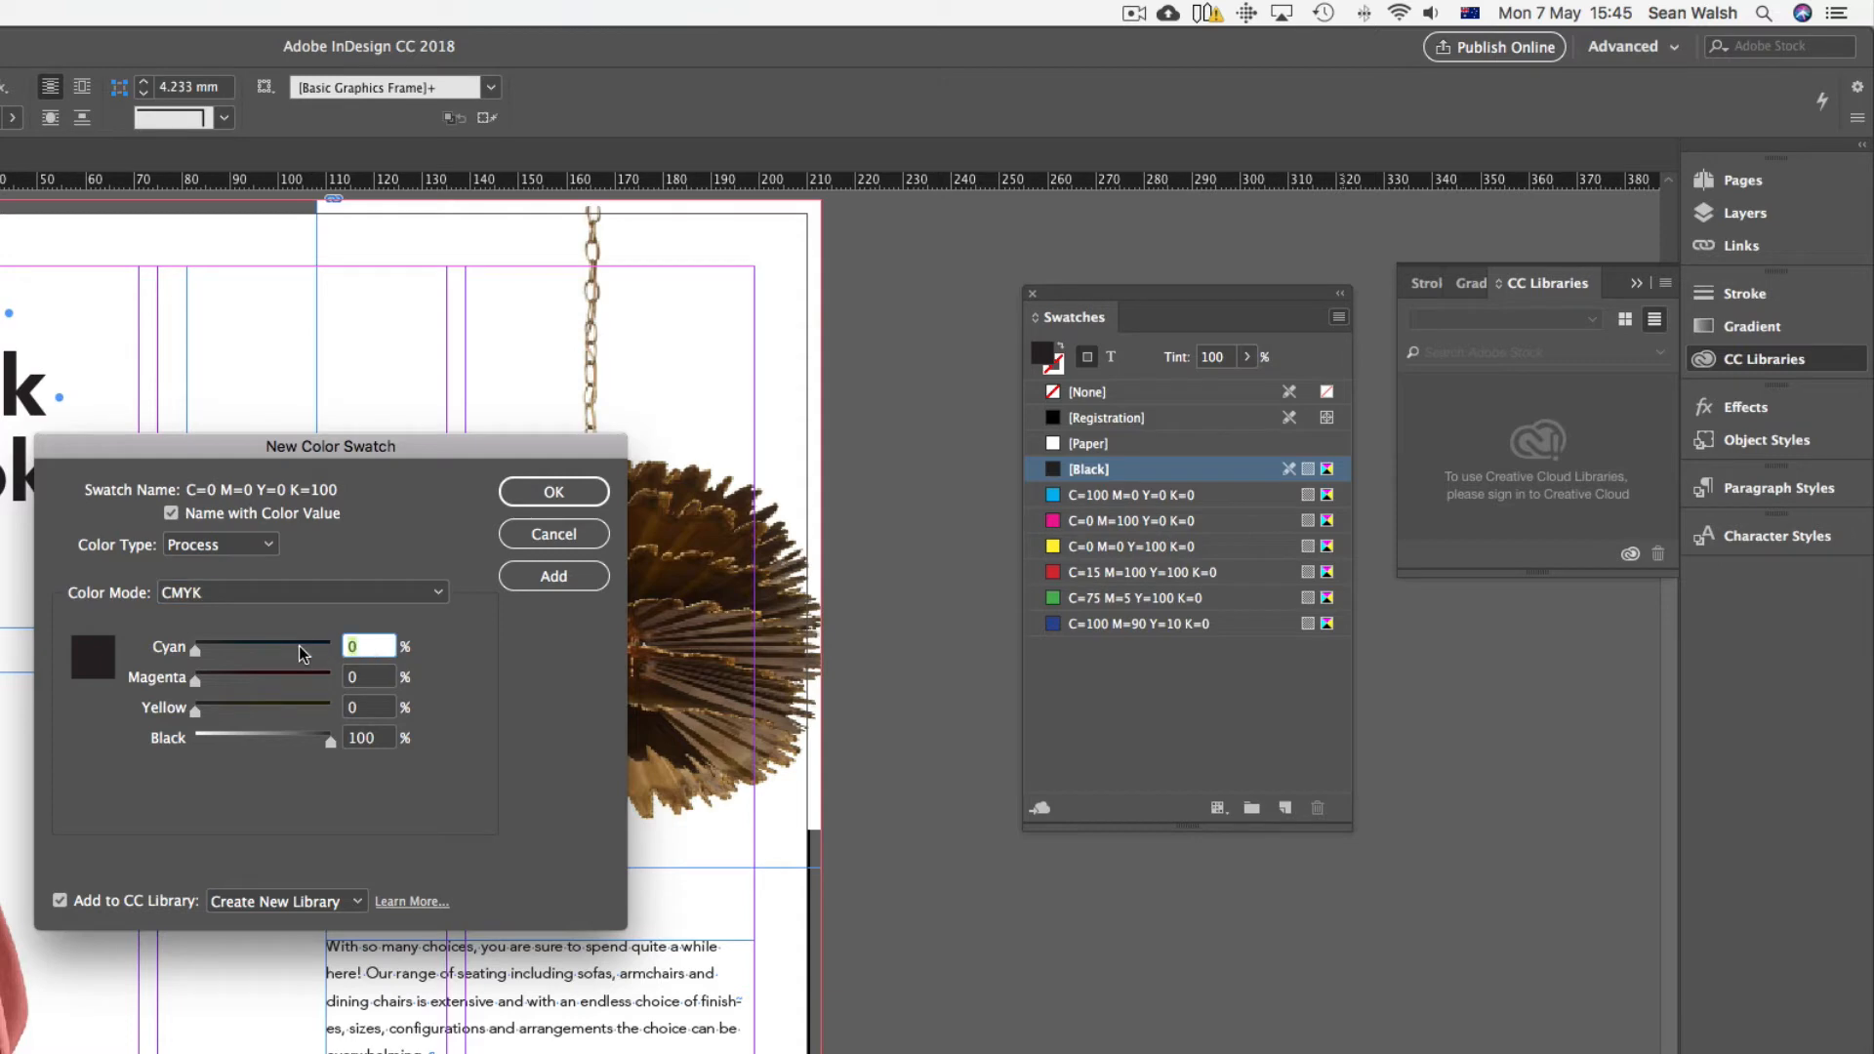
pyautogui.write('30')
pyautogui.click(381, 742)
pyautogui.moveTo(381, 742); pyautogui.dragTo(325, 739)
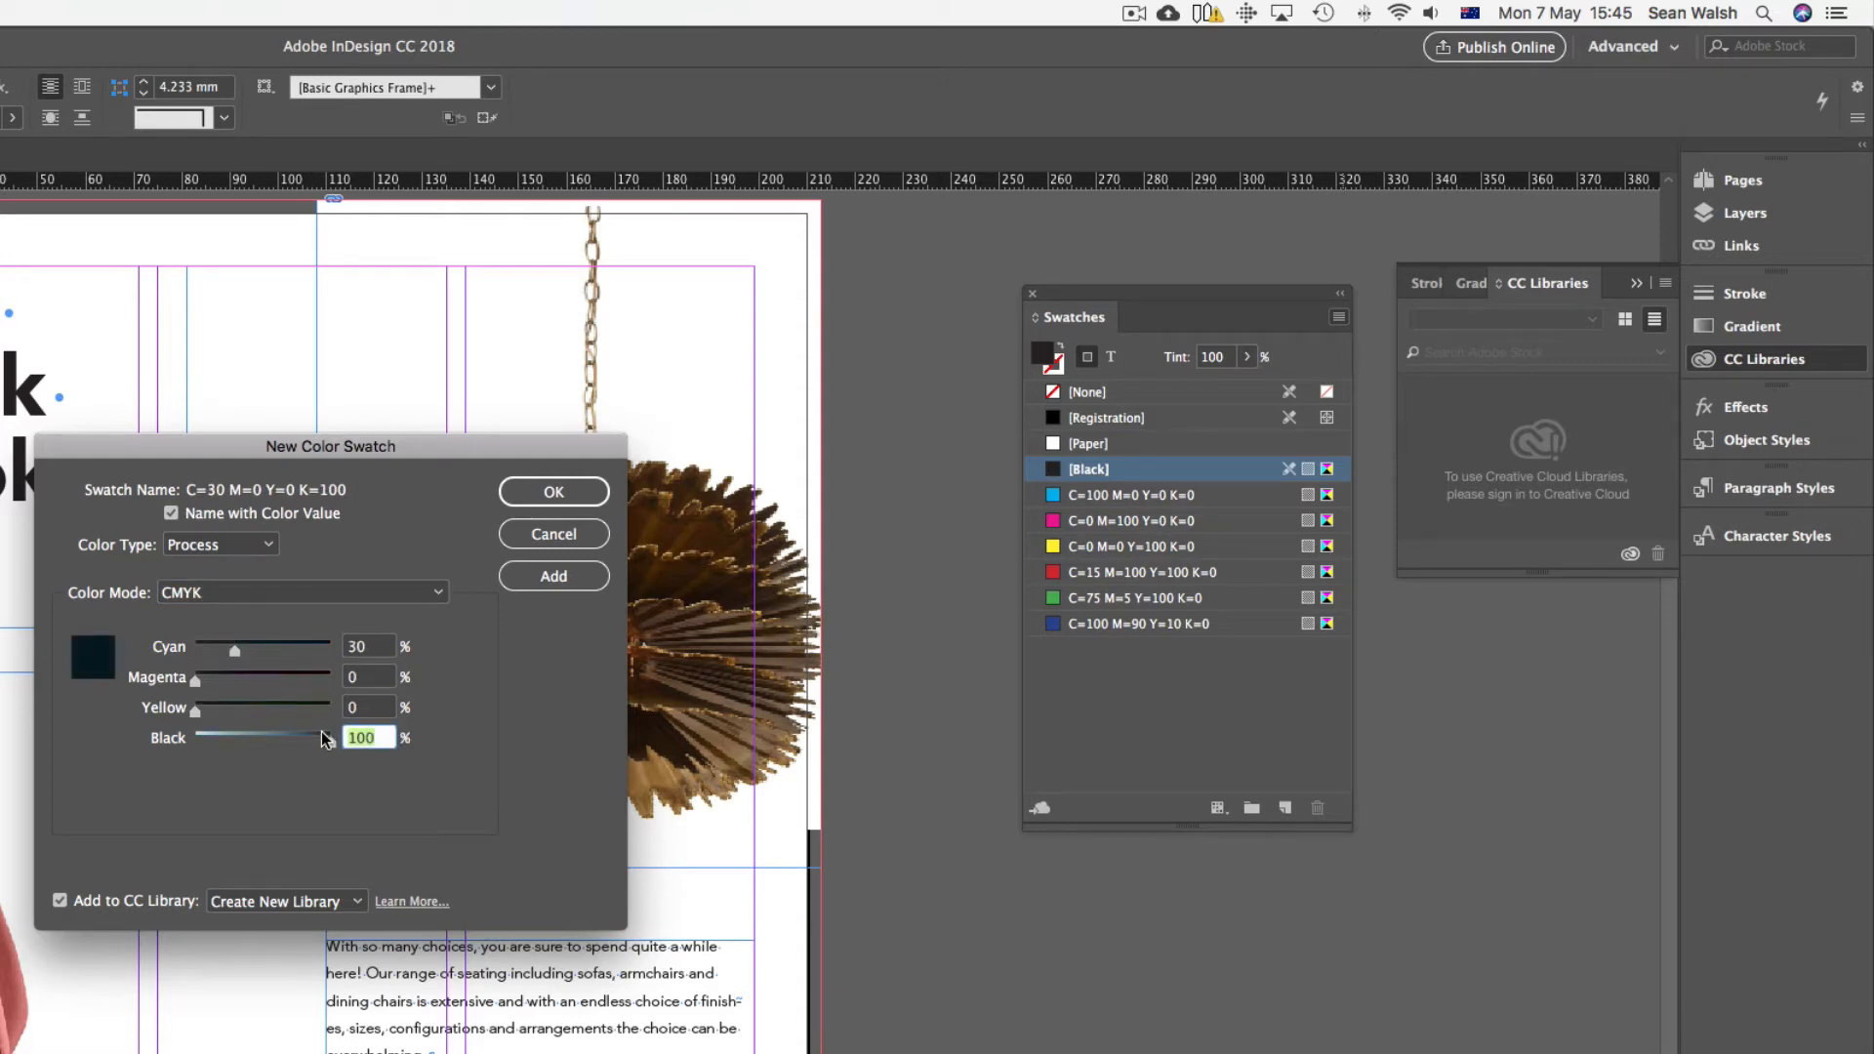
pyautogui.write('70')
pyautogui.click(377, 710)
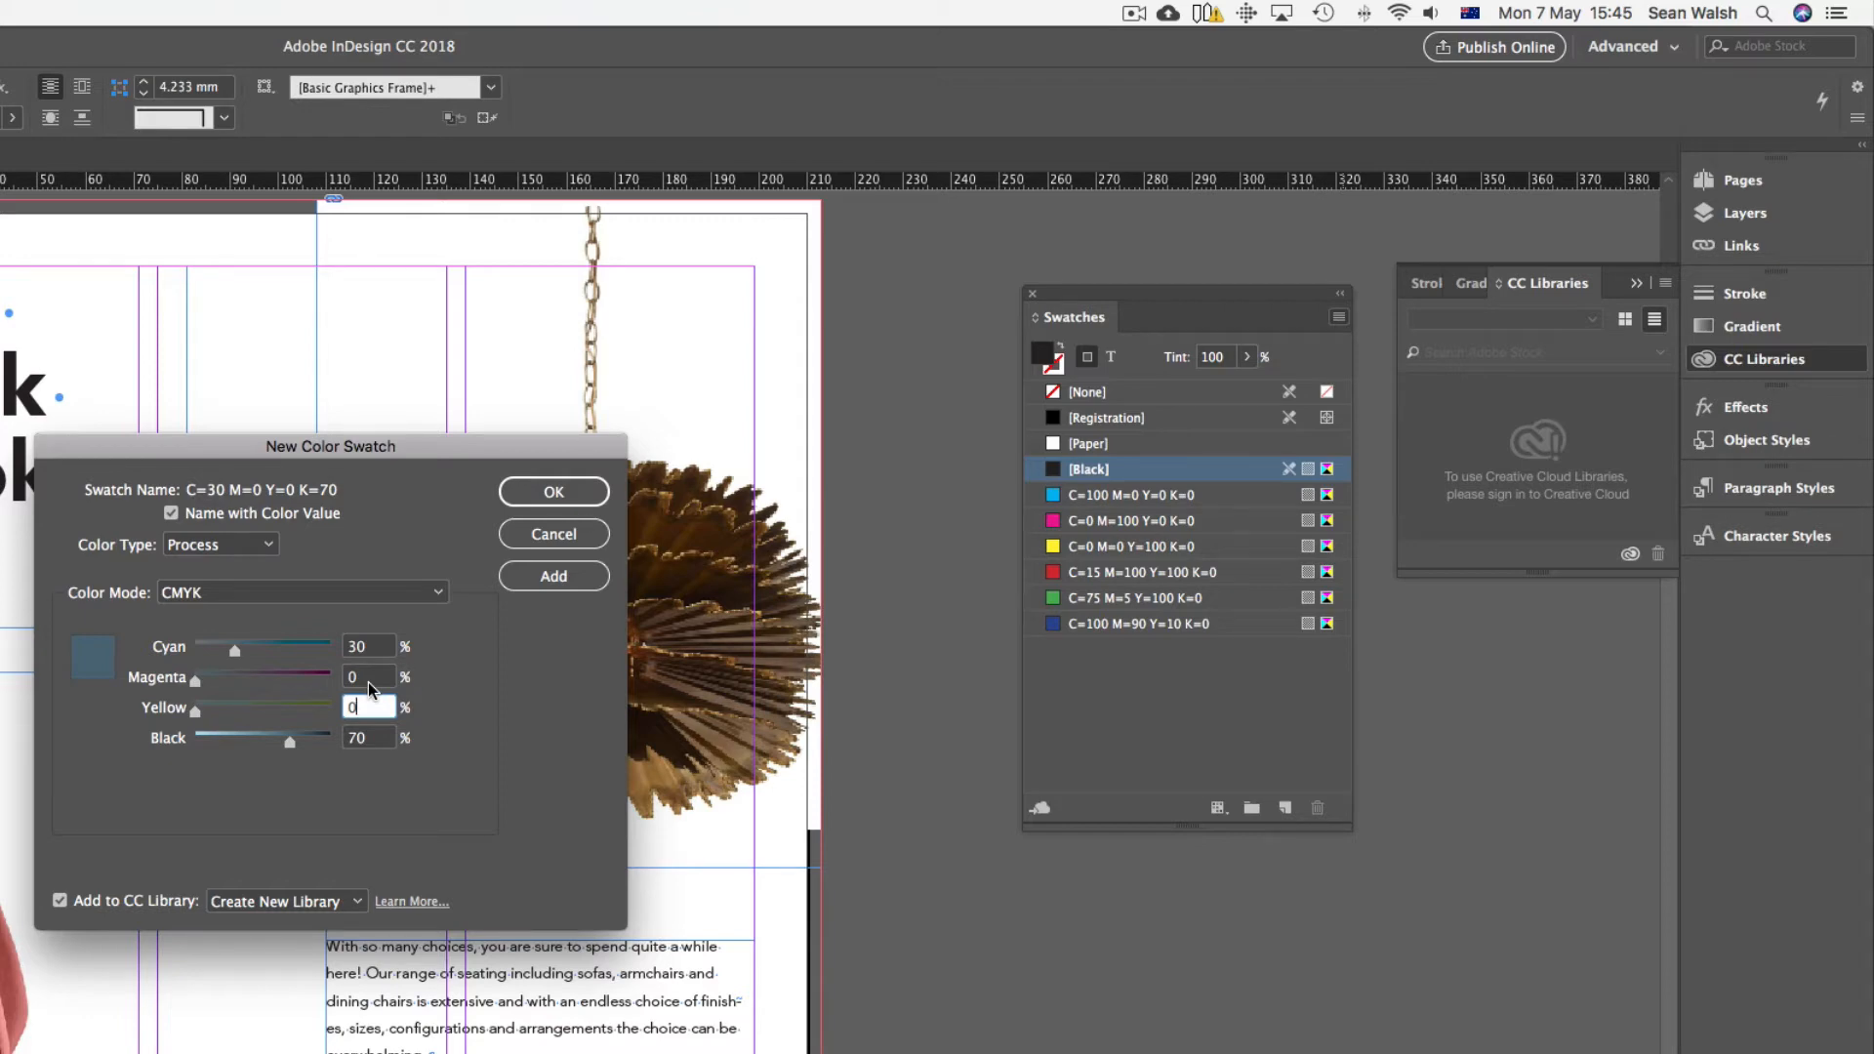
pyautogui.moveTo(195, 710)
pyautogui.mouseDown()
pyautogui.moveTo(222, 712)
pyautogui.moveTo(185, 707)
pyautogui.mouseUp()
# Name the new swatch Holborn Grey, exclude it from the CC Library, and add it to the document swatches
pyautogui.click(172, 513)
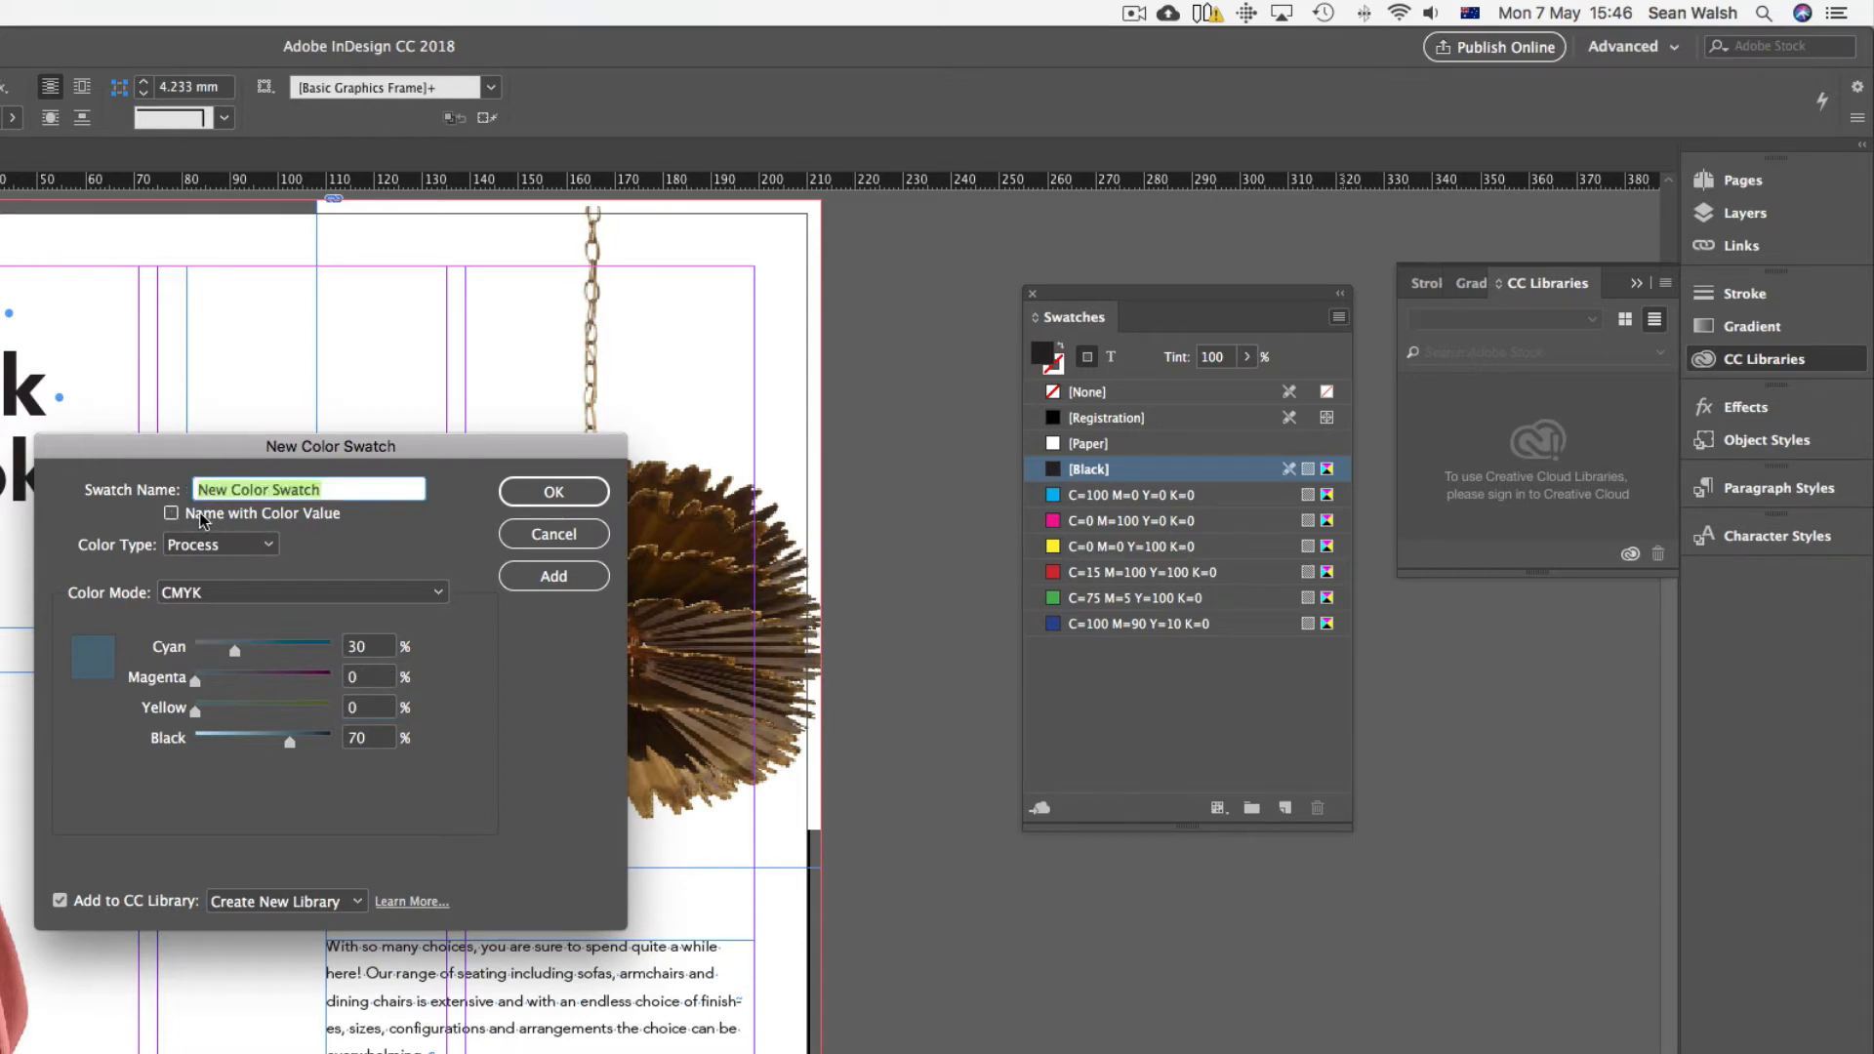
pyautogui.write('Holbor')
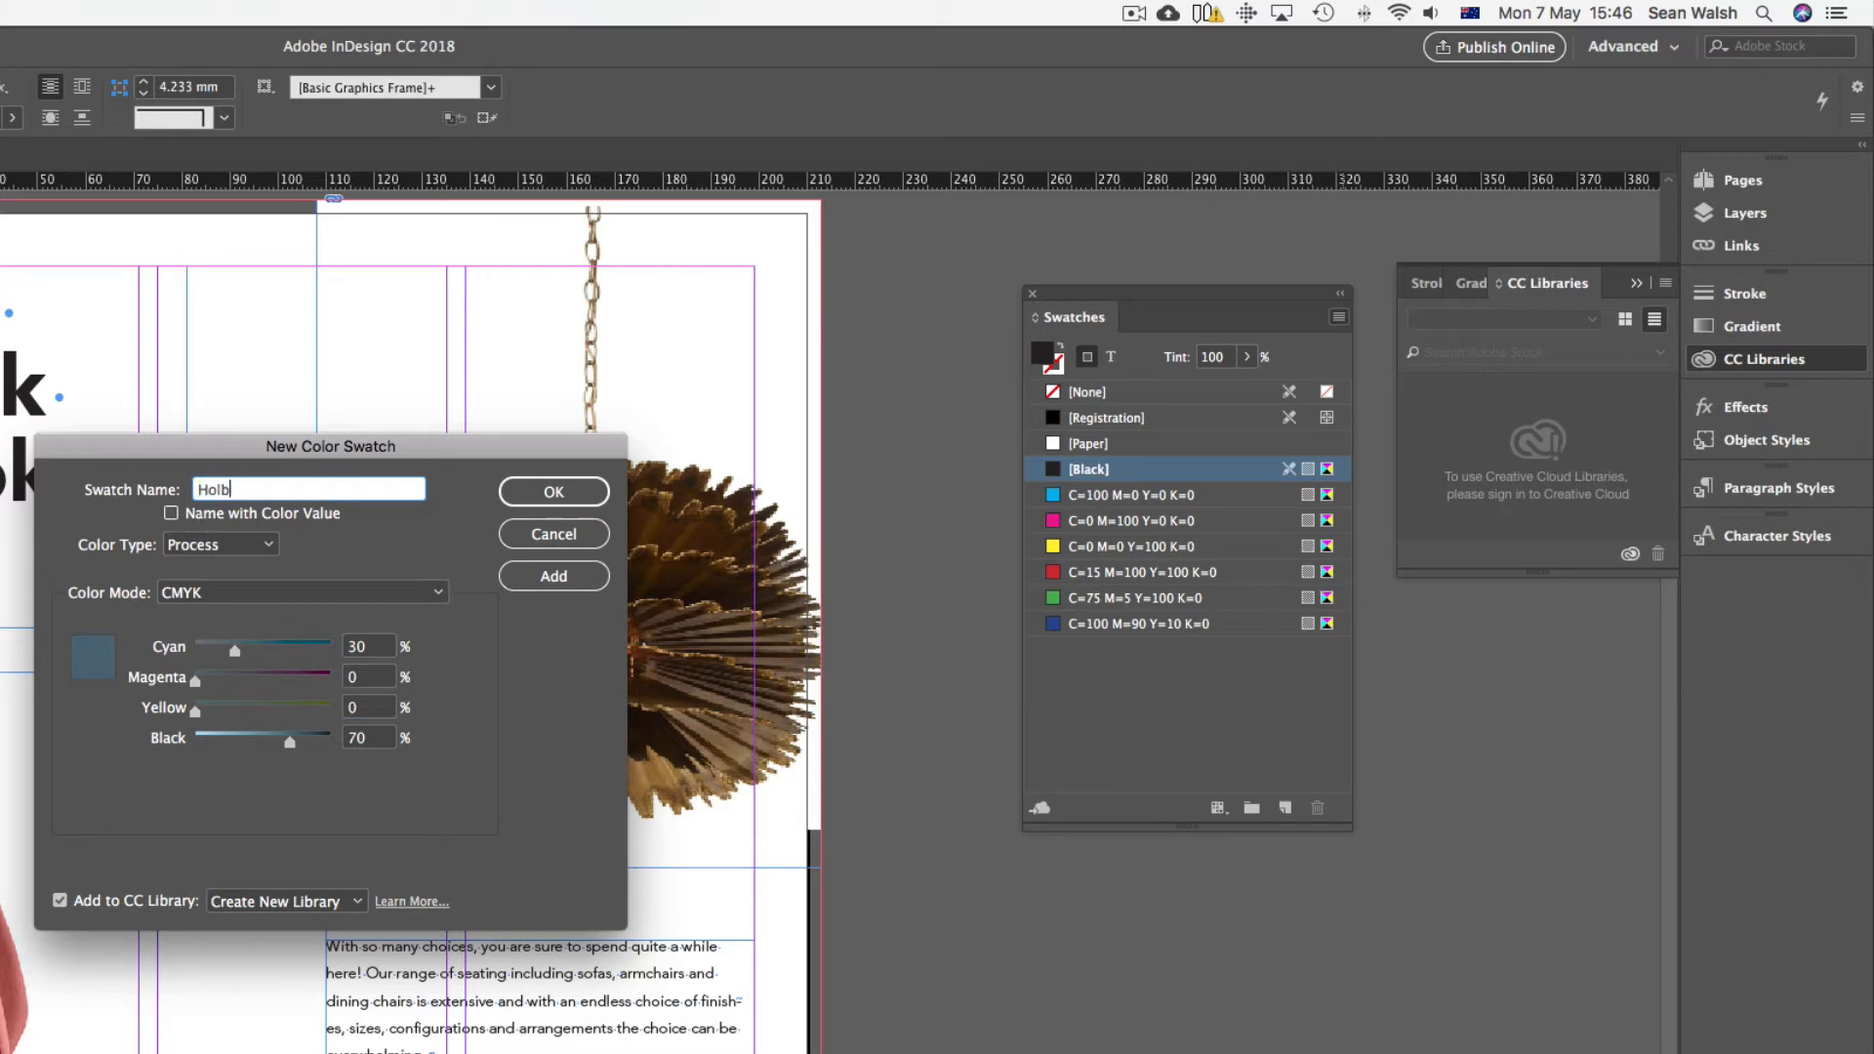
pyautogui.write('n Grey')
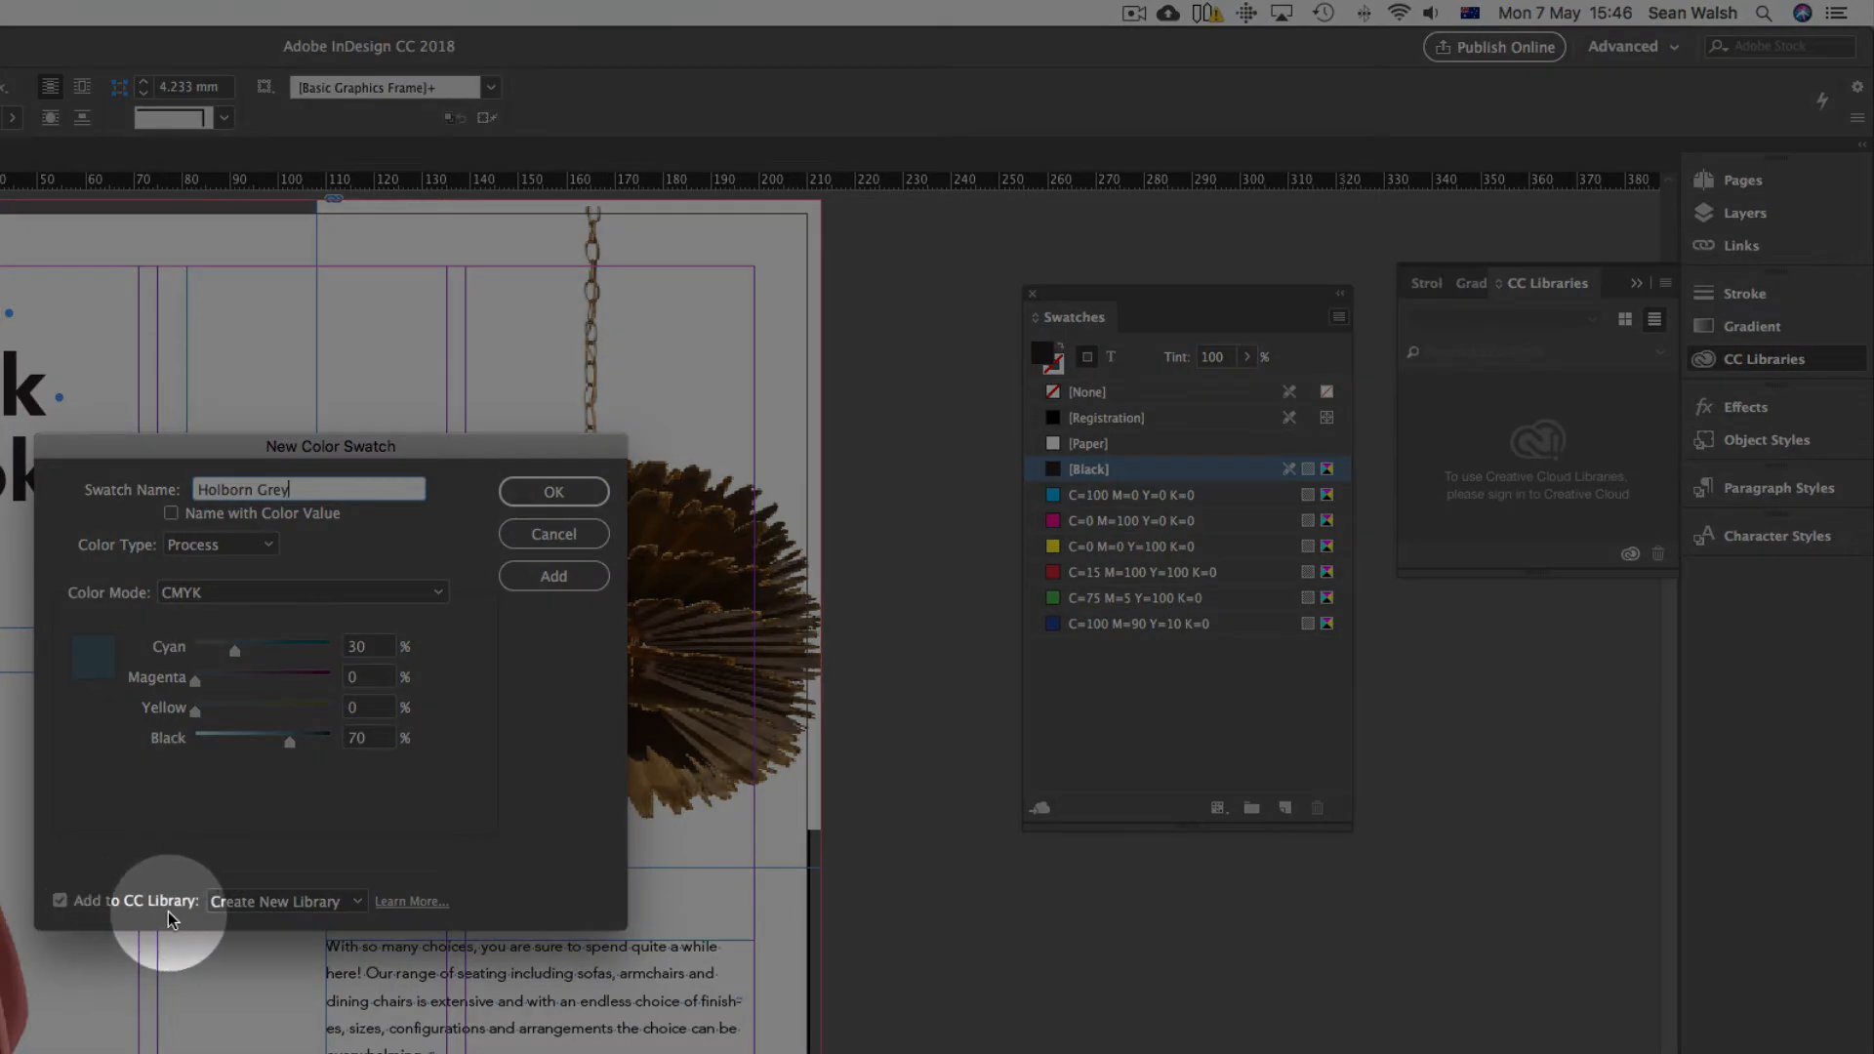
pyautogui.click(59, 901)
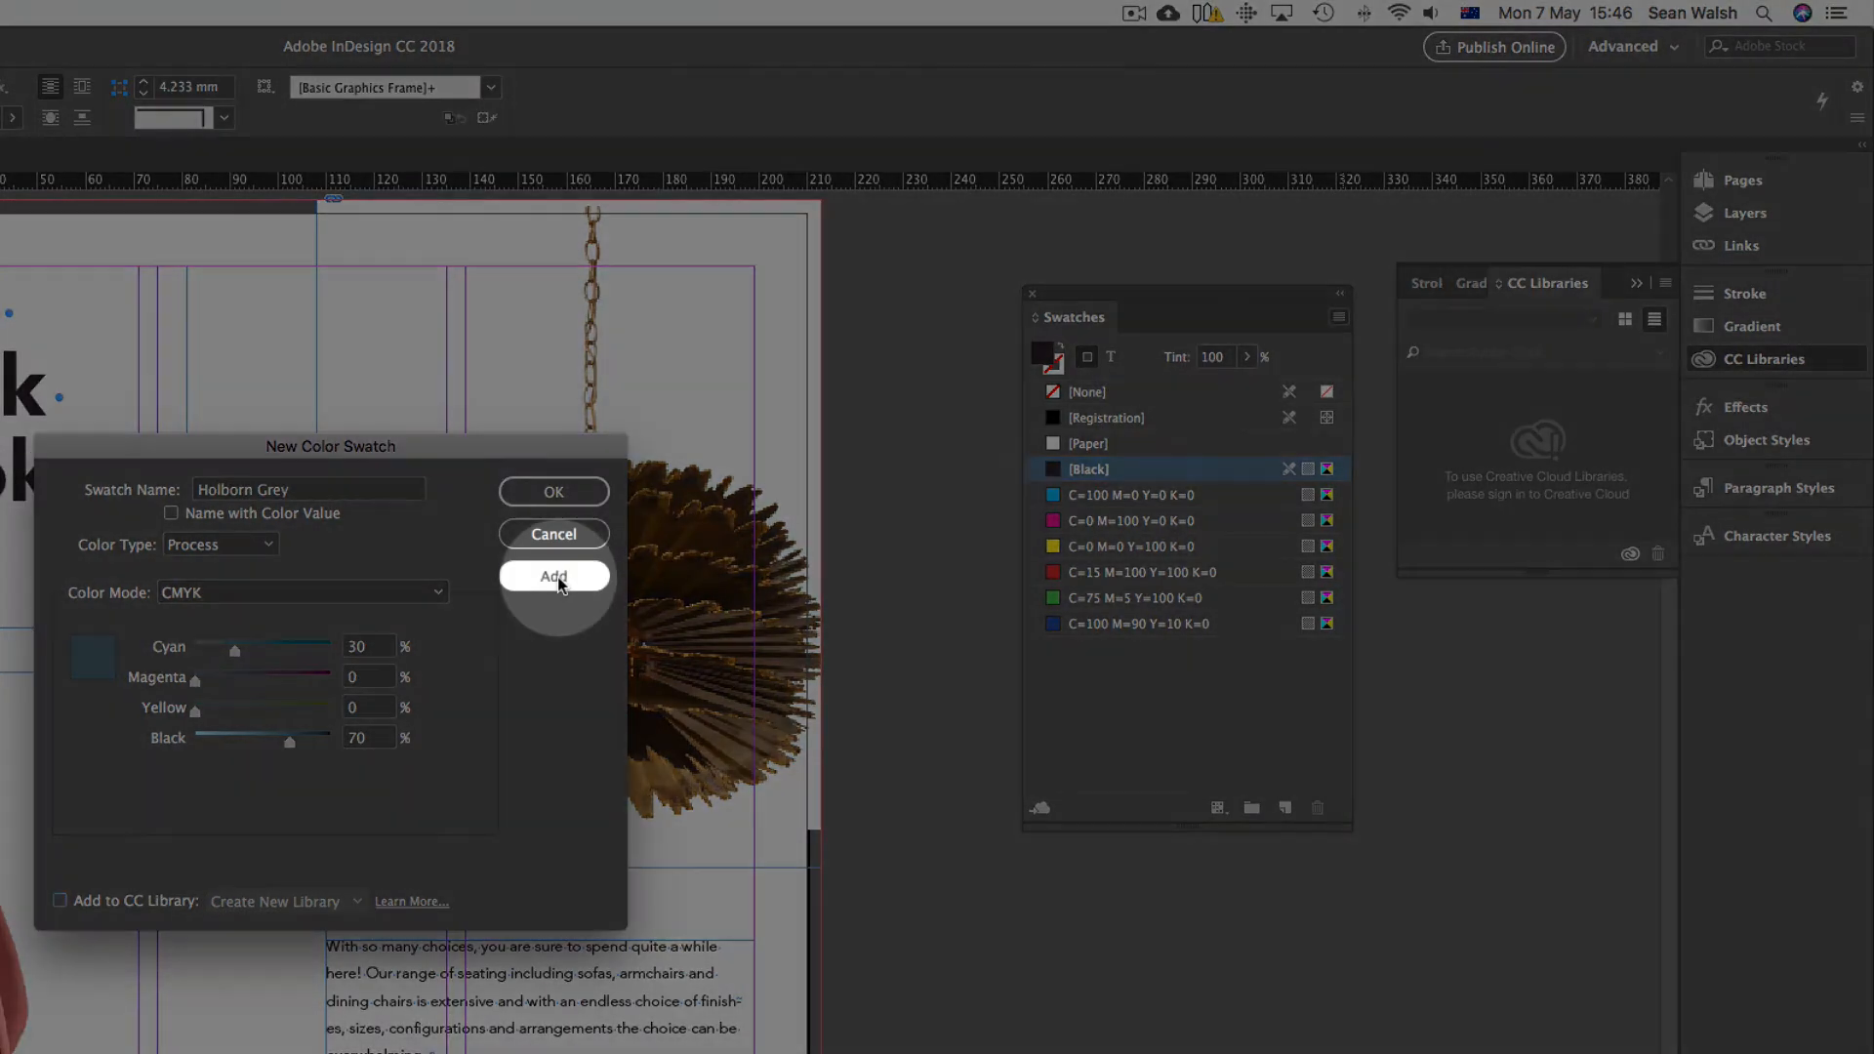
pyautogui.click(556, 578)
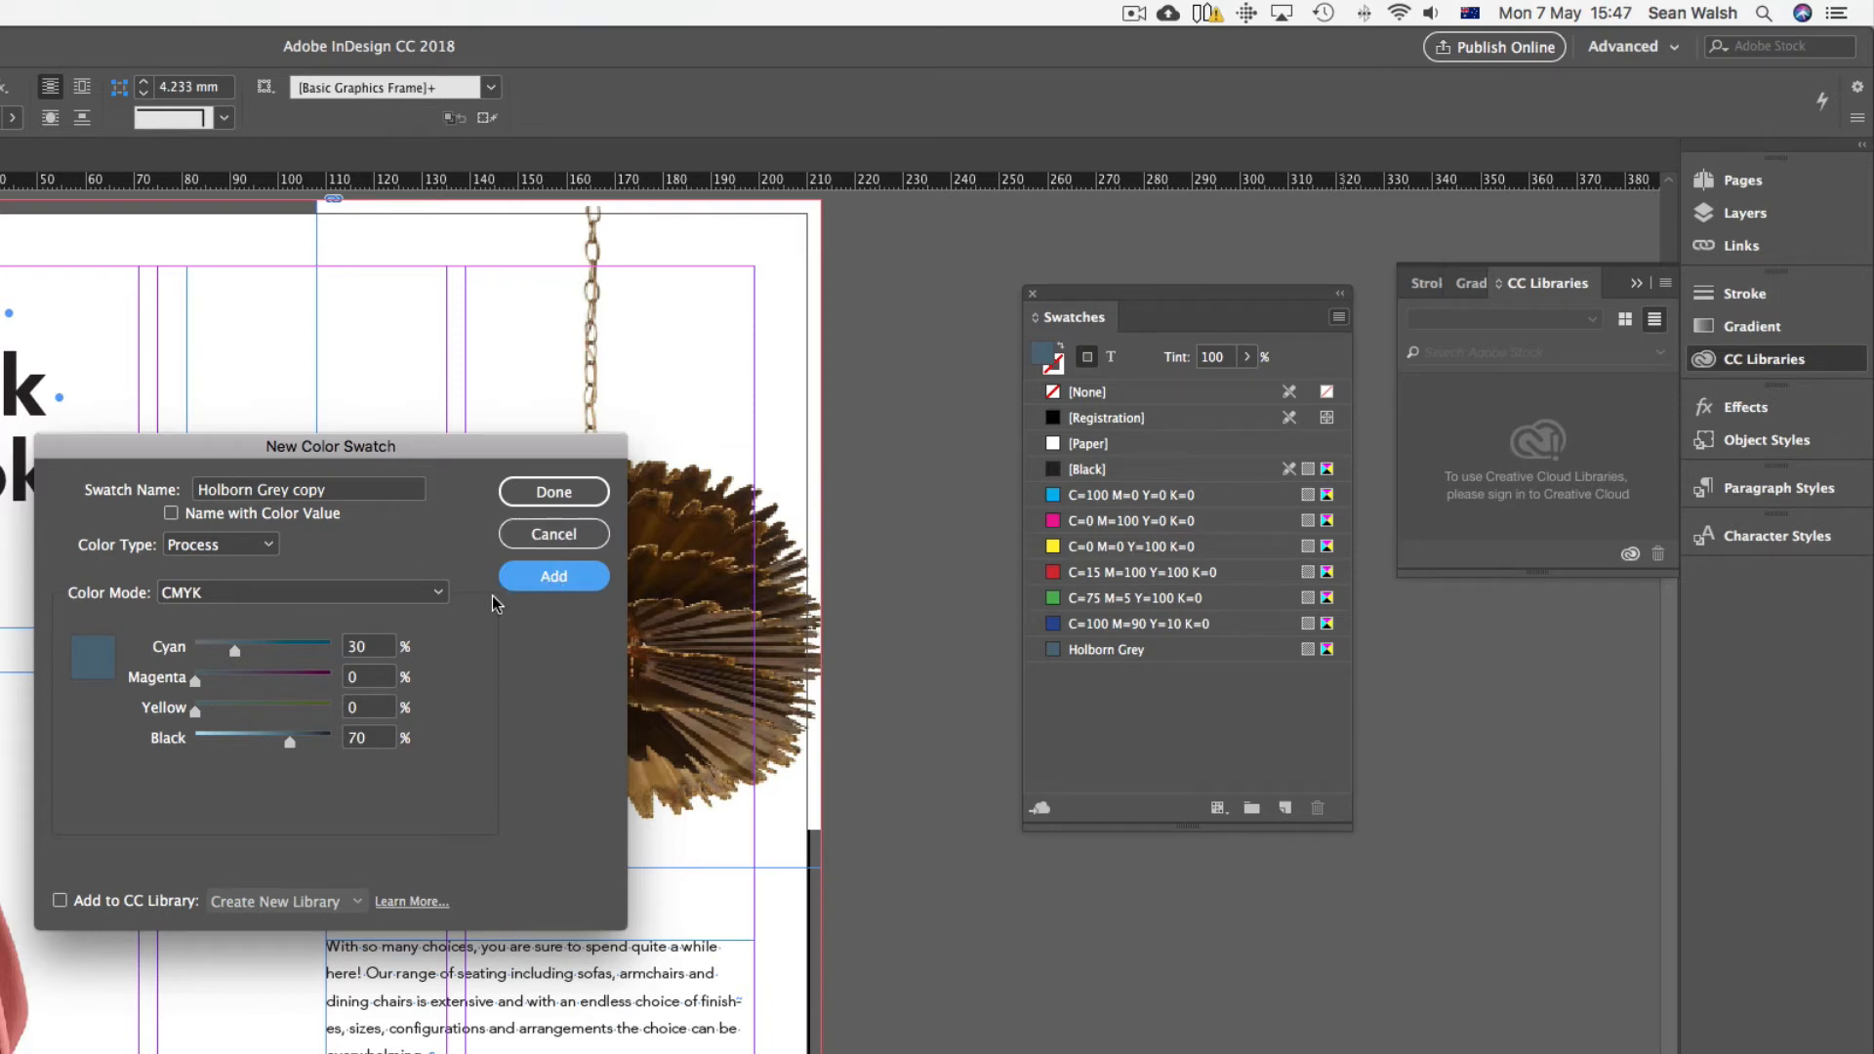
pyautogui.click(565, 533)
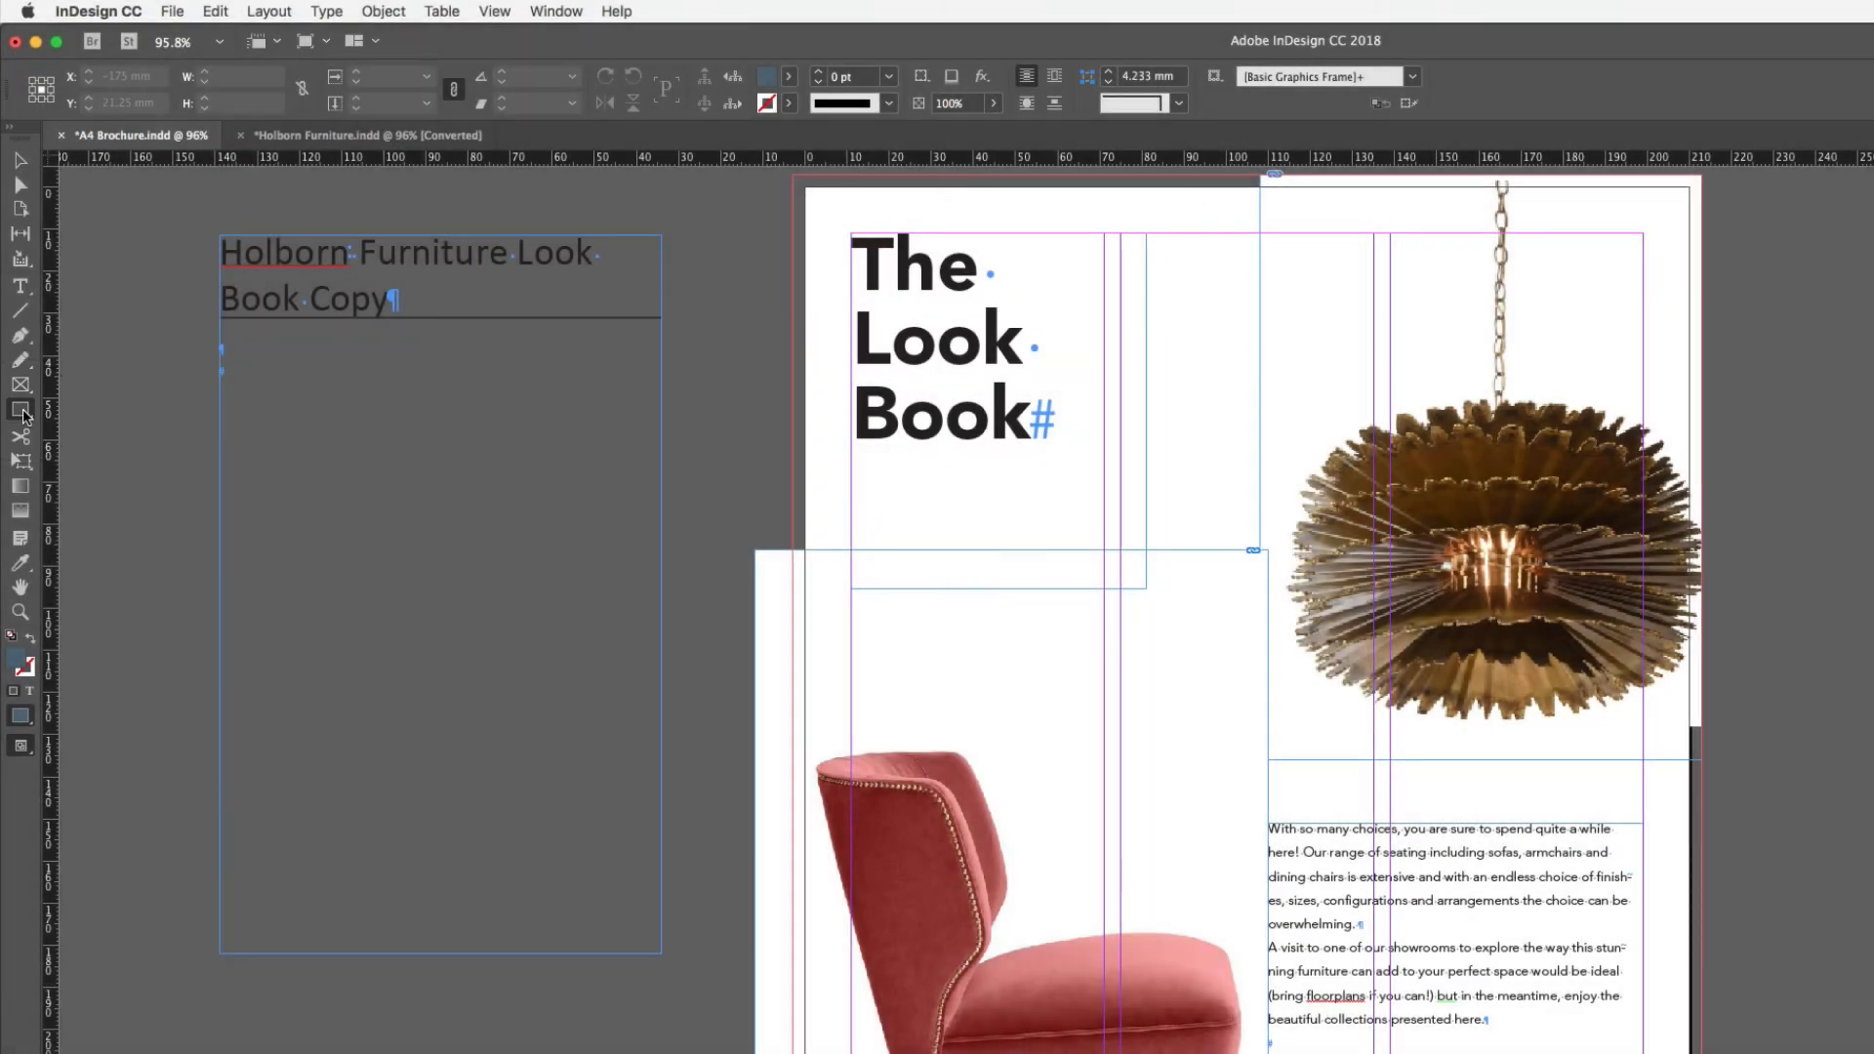
# Draw a rectangle with Holborn Grey fill and no stroke over the title, from the page's top bleed down to the chair image frame
pyautogui.click(22, 411)
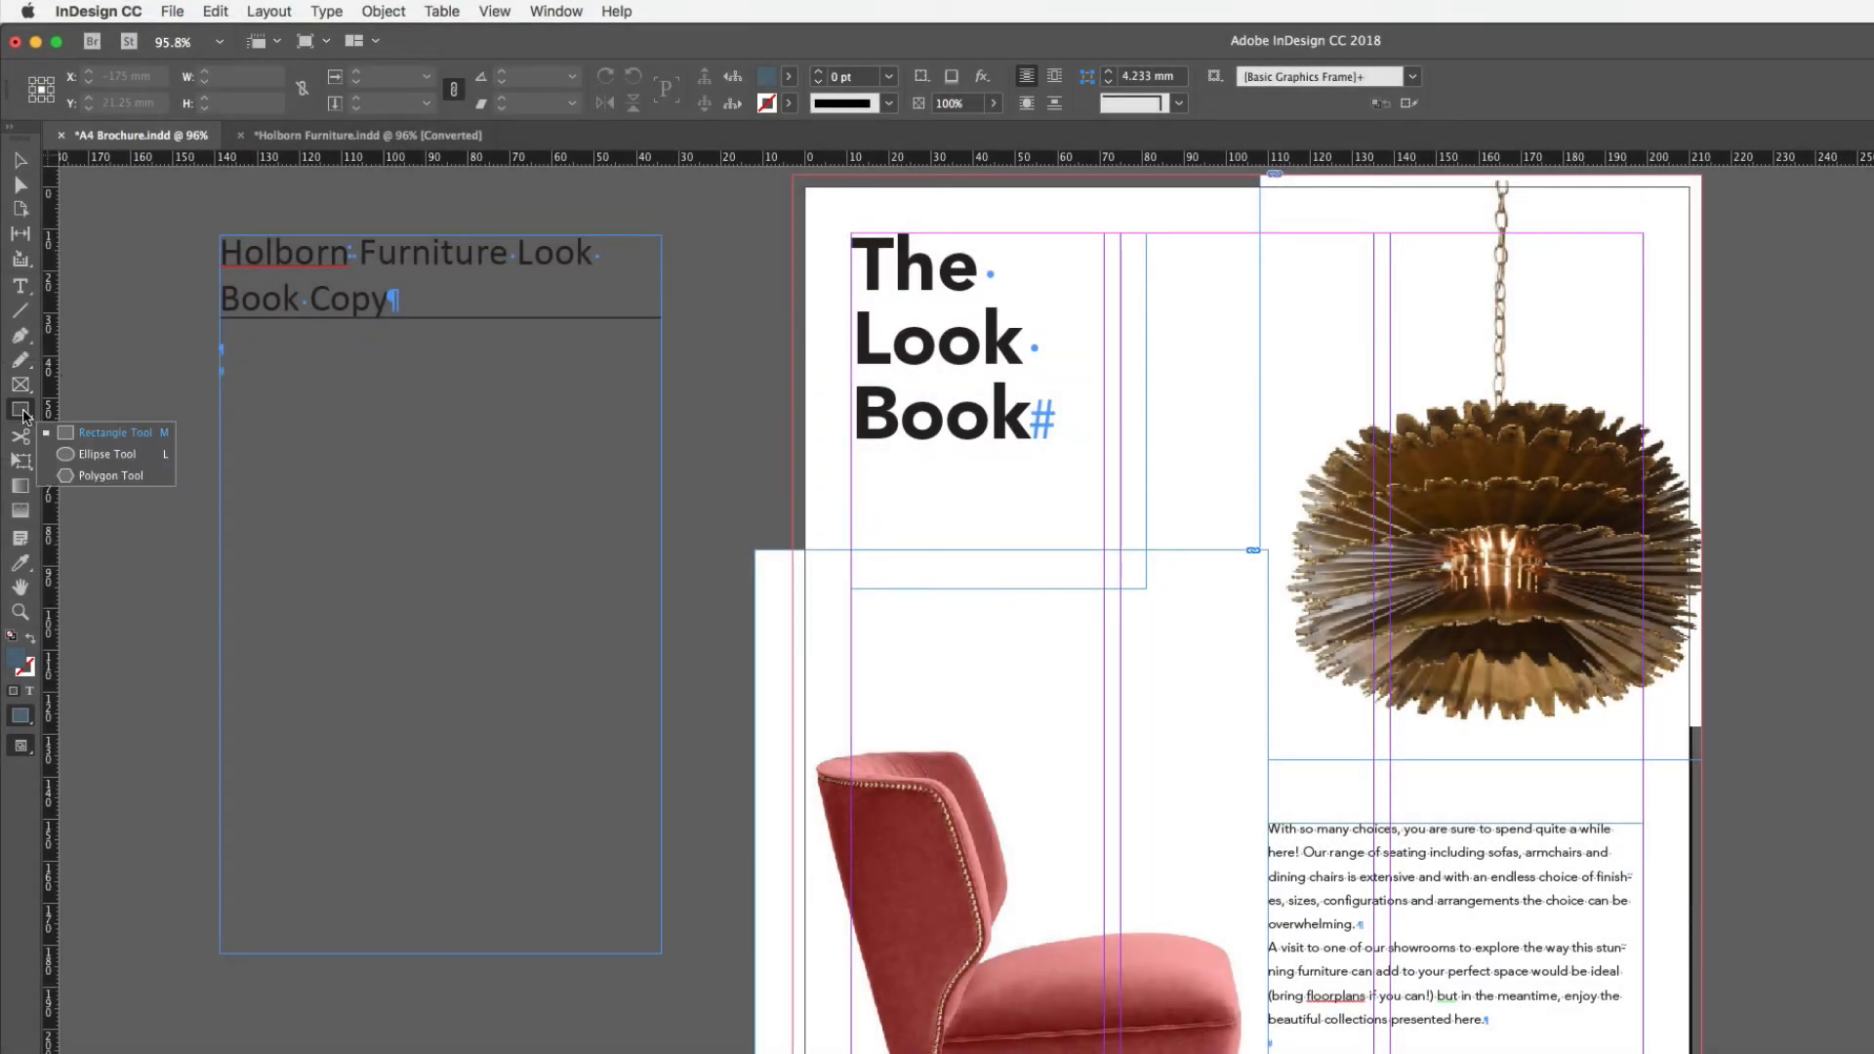
pyautogui.click(95, 456)
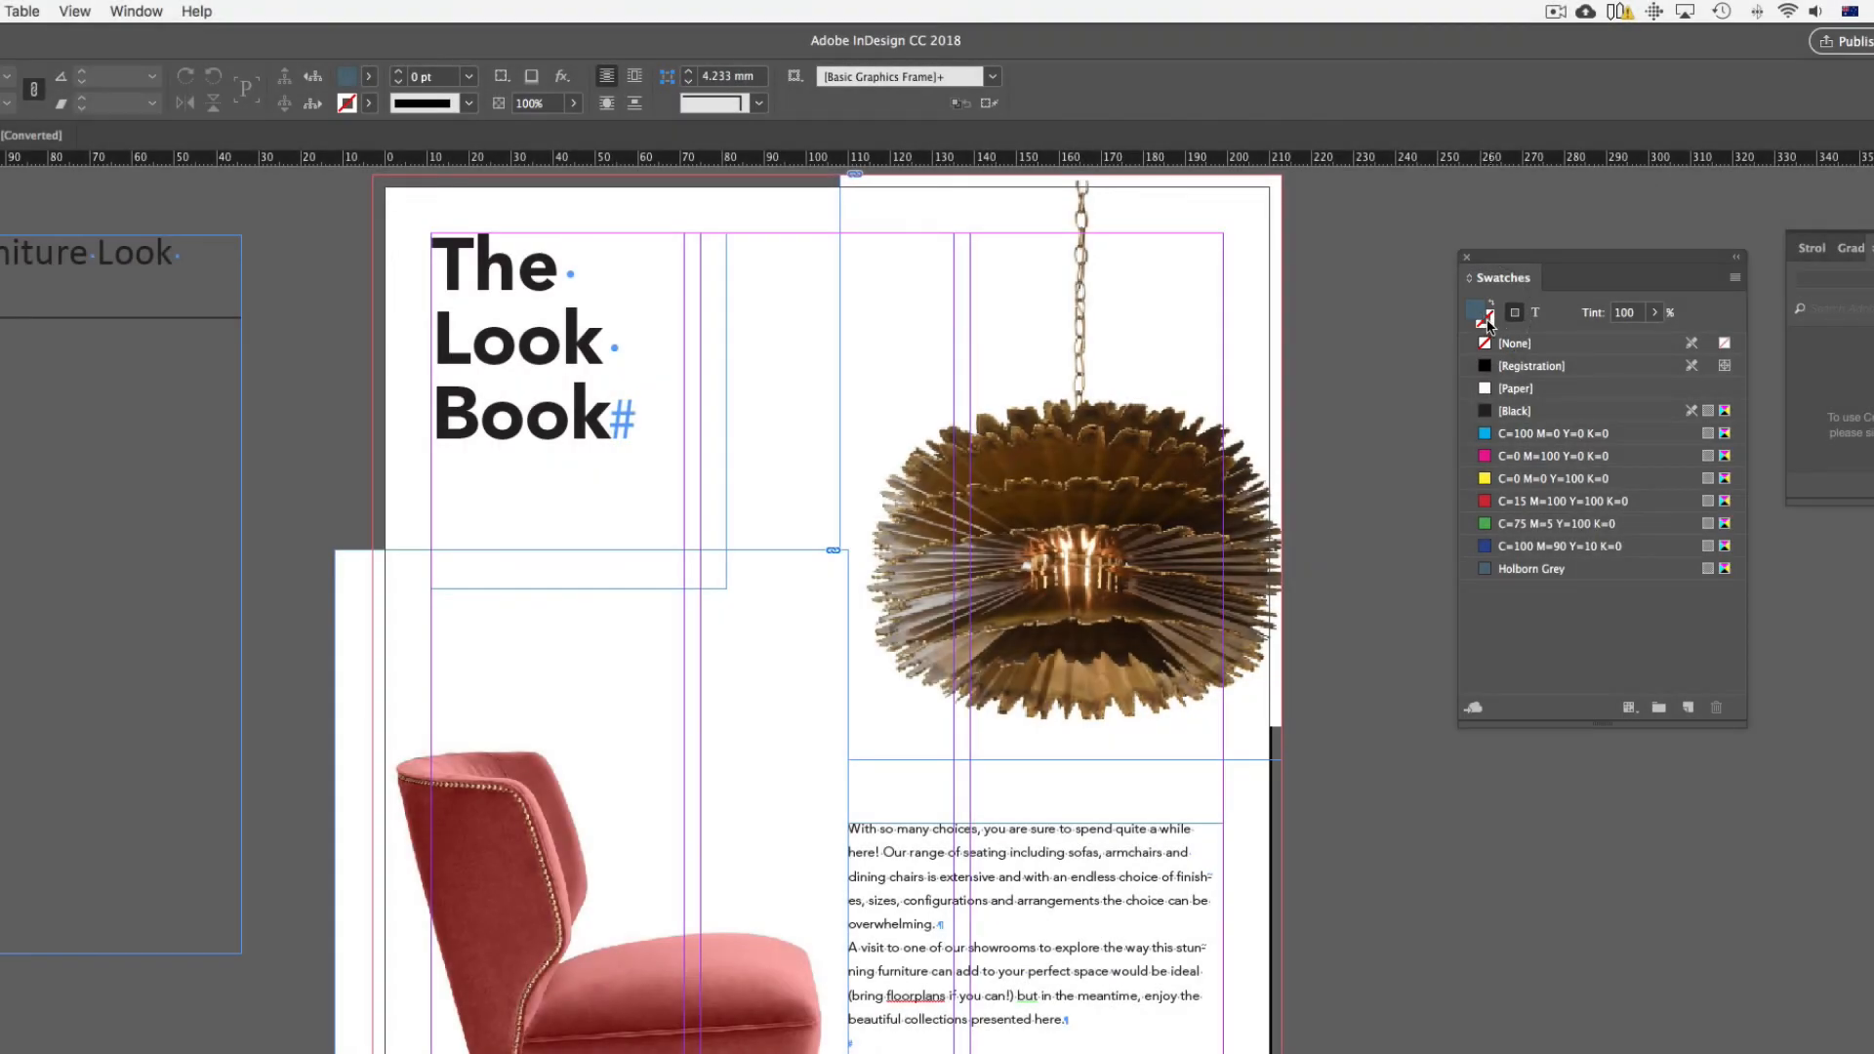
pyautogui.click(1488, 322)
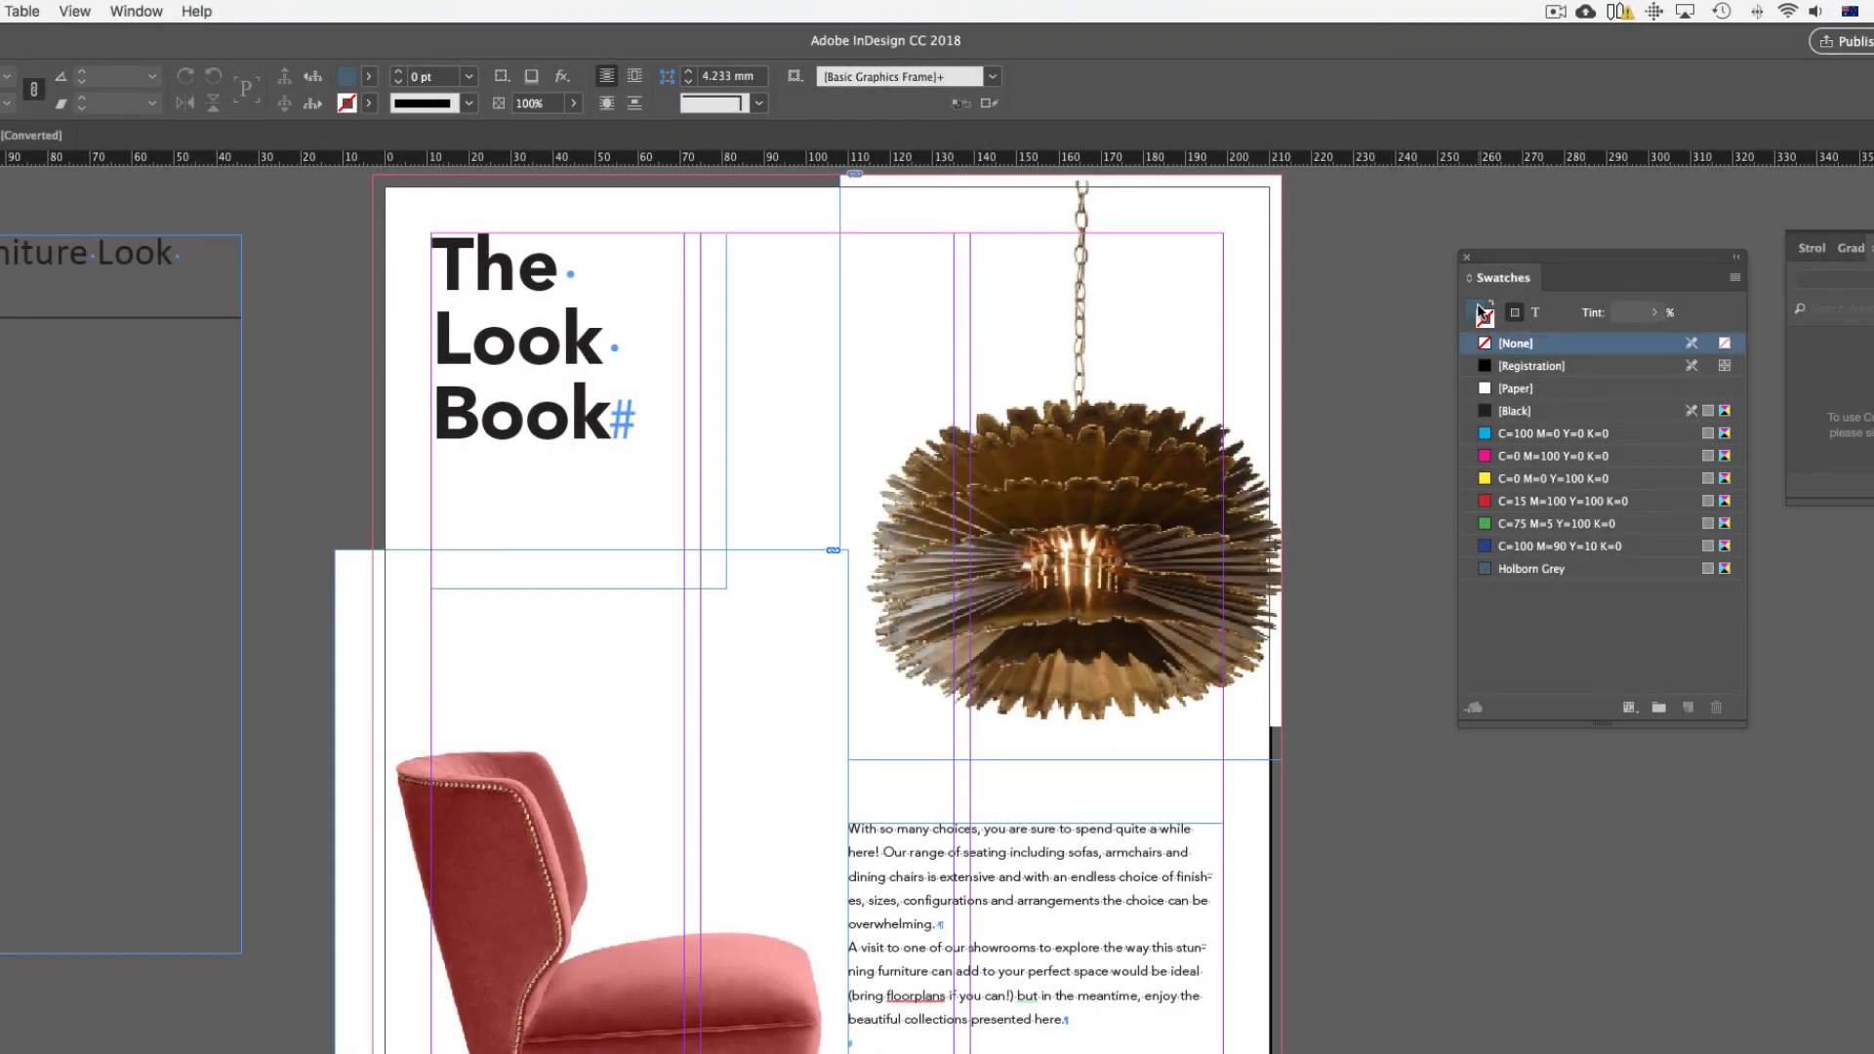
pyautogui.click(1474, 313)
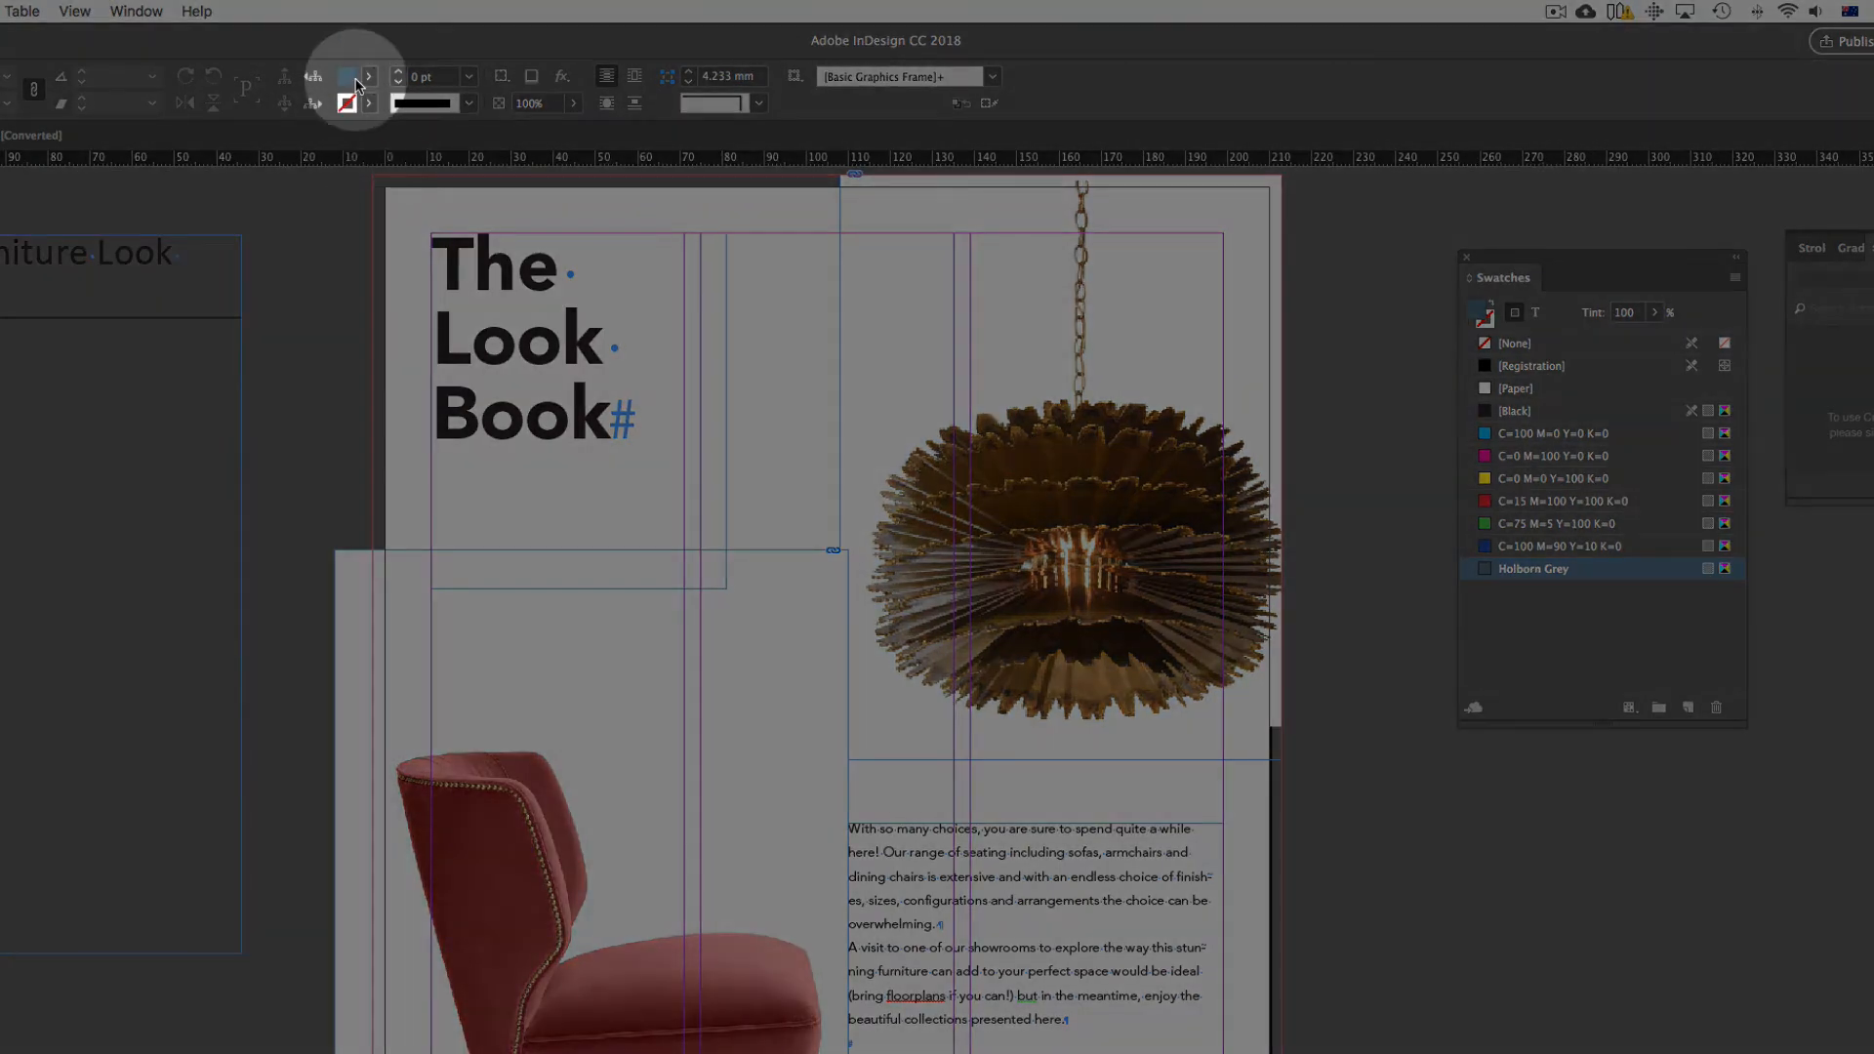
pyautogui.click(369, 76)
pyautogui.click(370, 78)
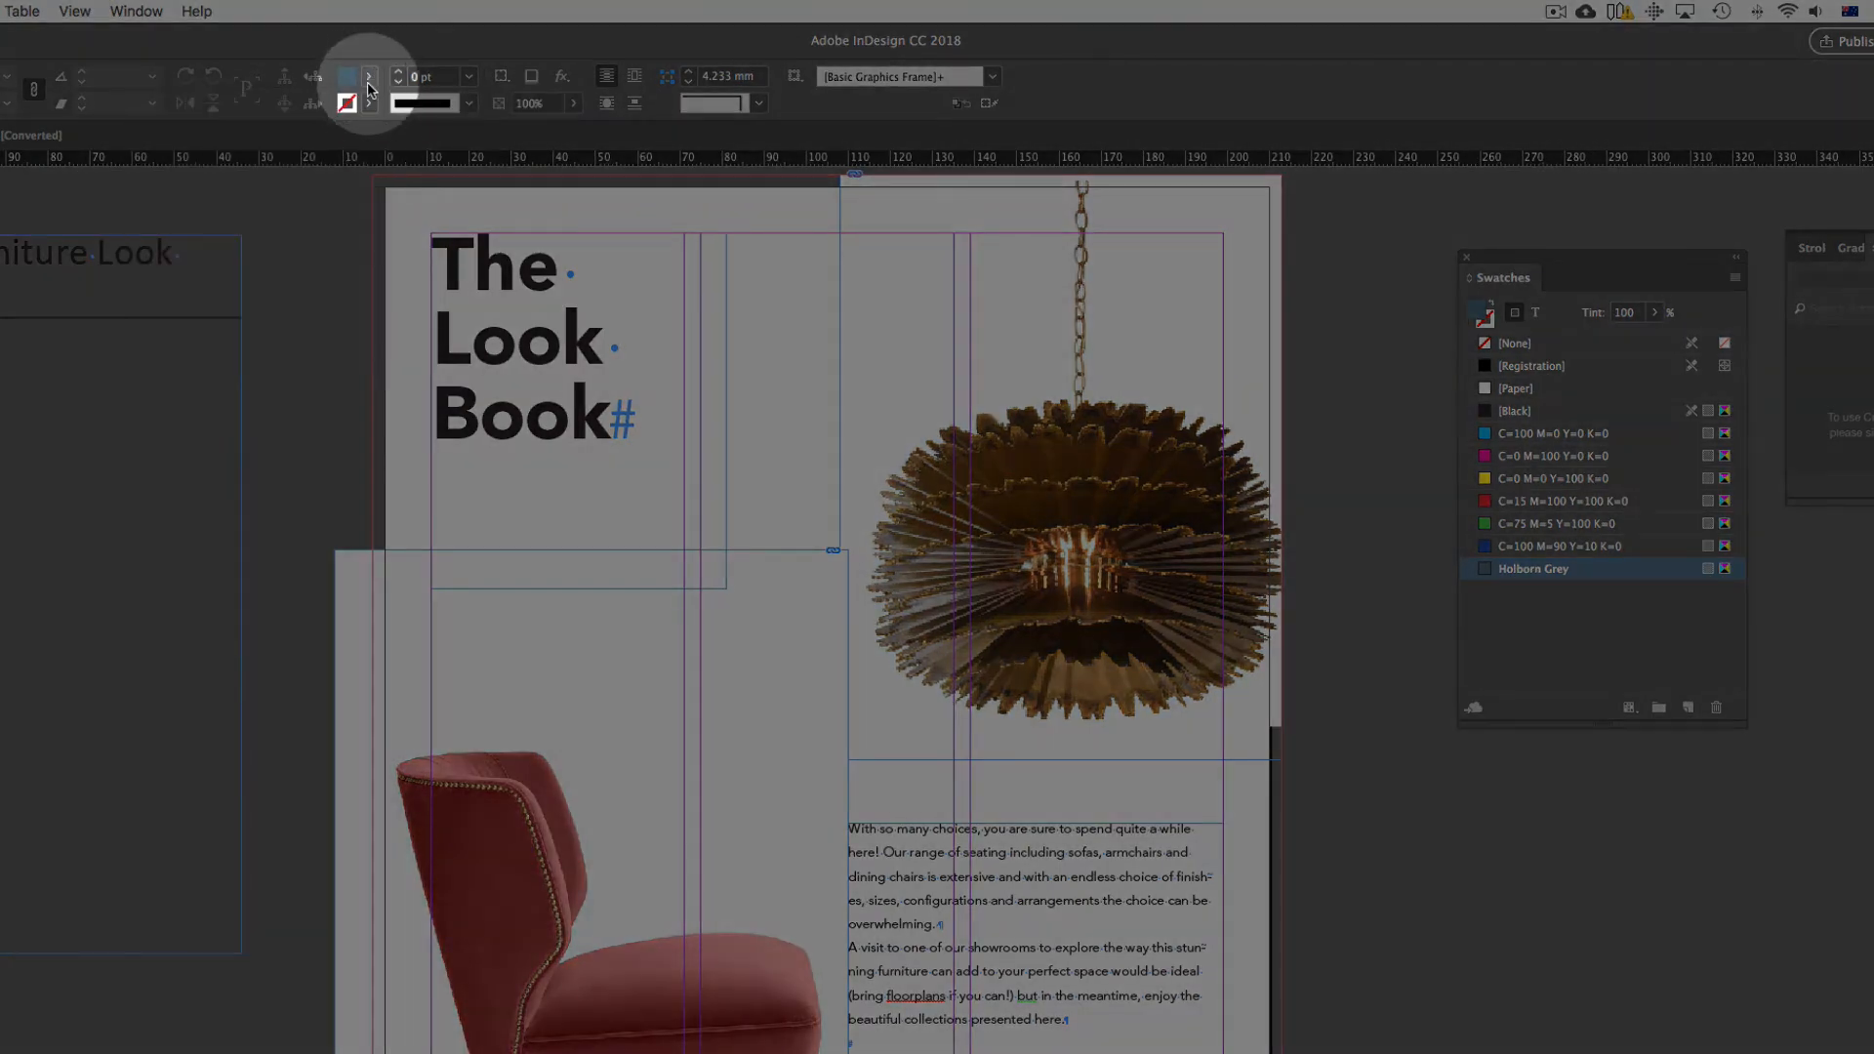
pyautogui.click(370, 103)
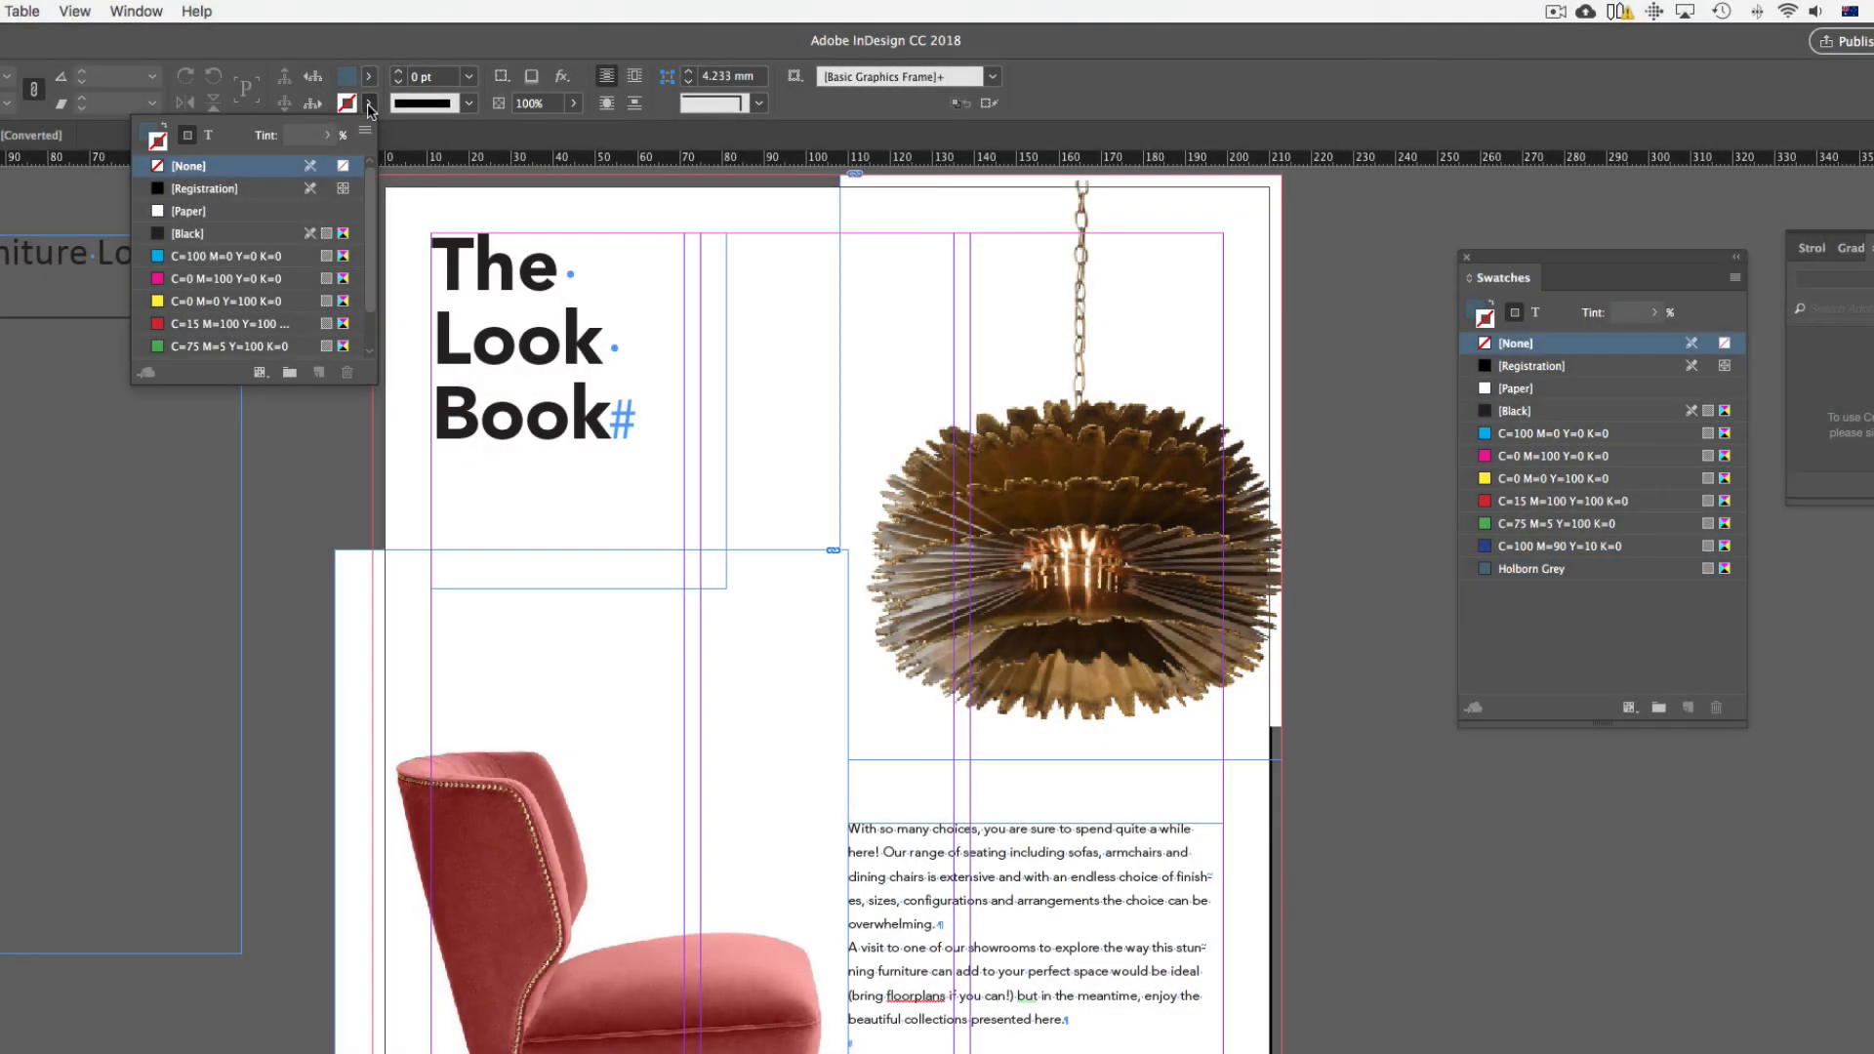
pyautogui.click(370, 103)
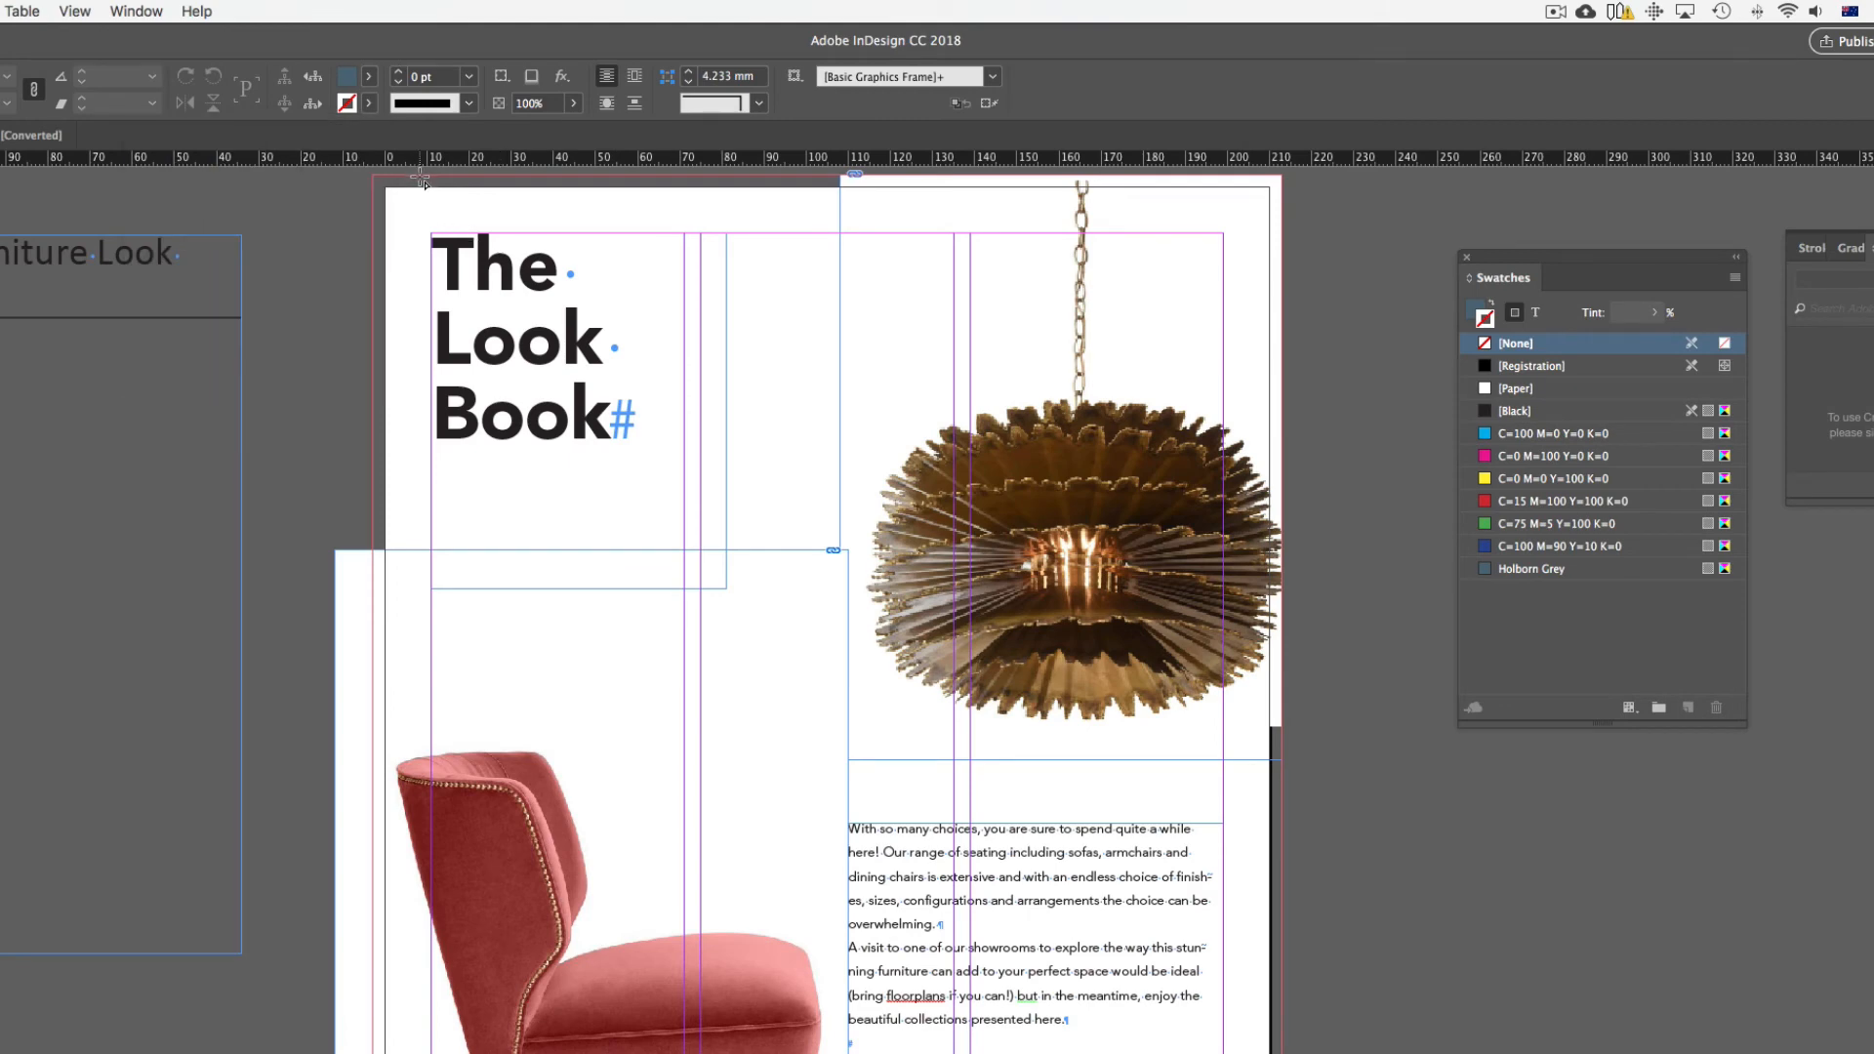
pyautogui.moveTo(420, 177); pyautogui.dragTo(712, 552)
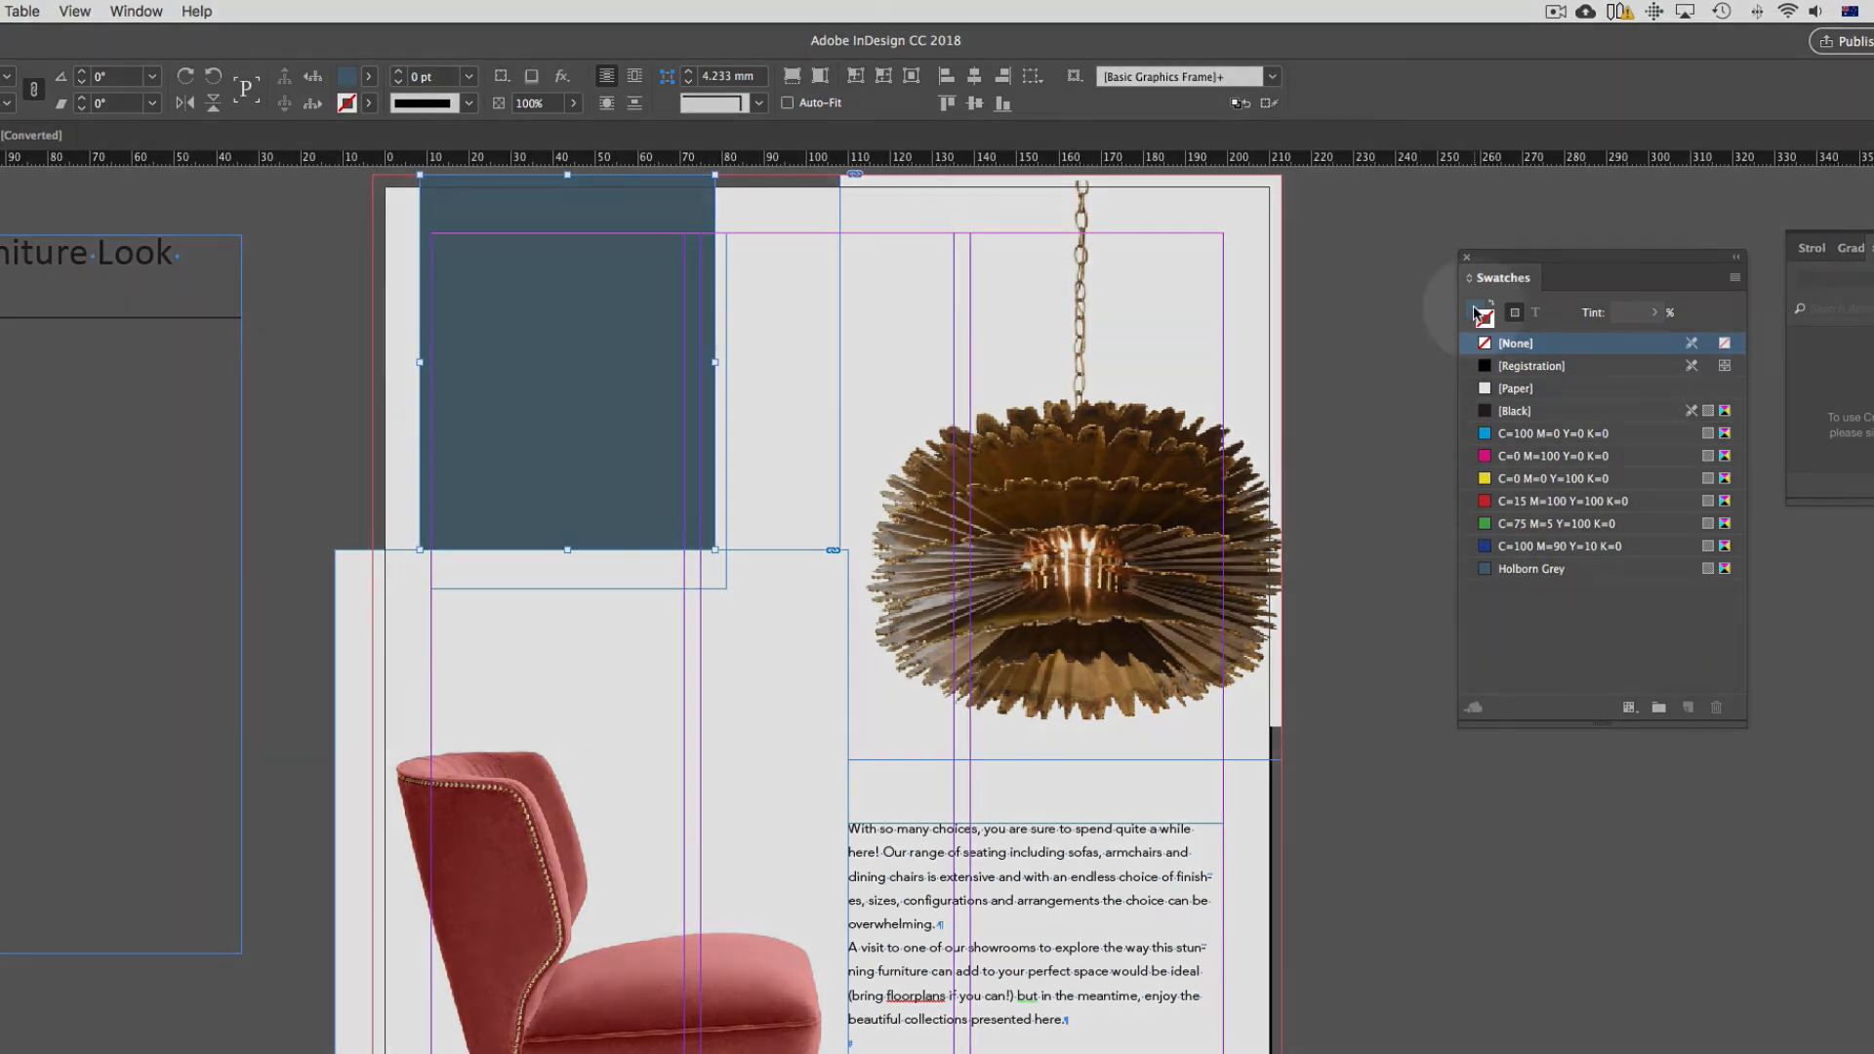
# Try the magenta and yellow swatches as the rectangle's fill, then restore the Holborn Grey fill
pyautogui.click(1477, 313)
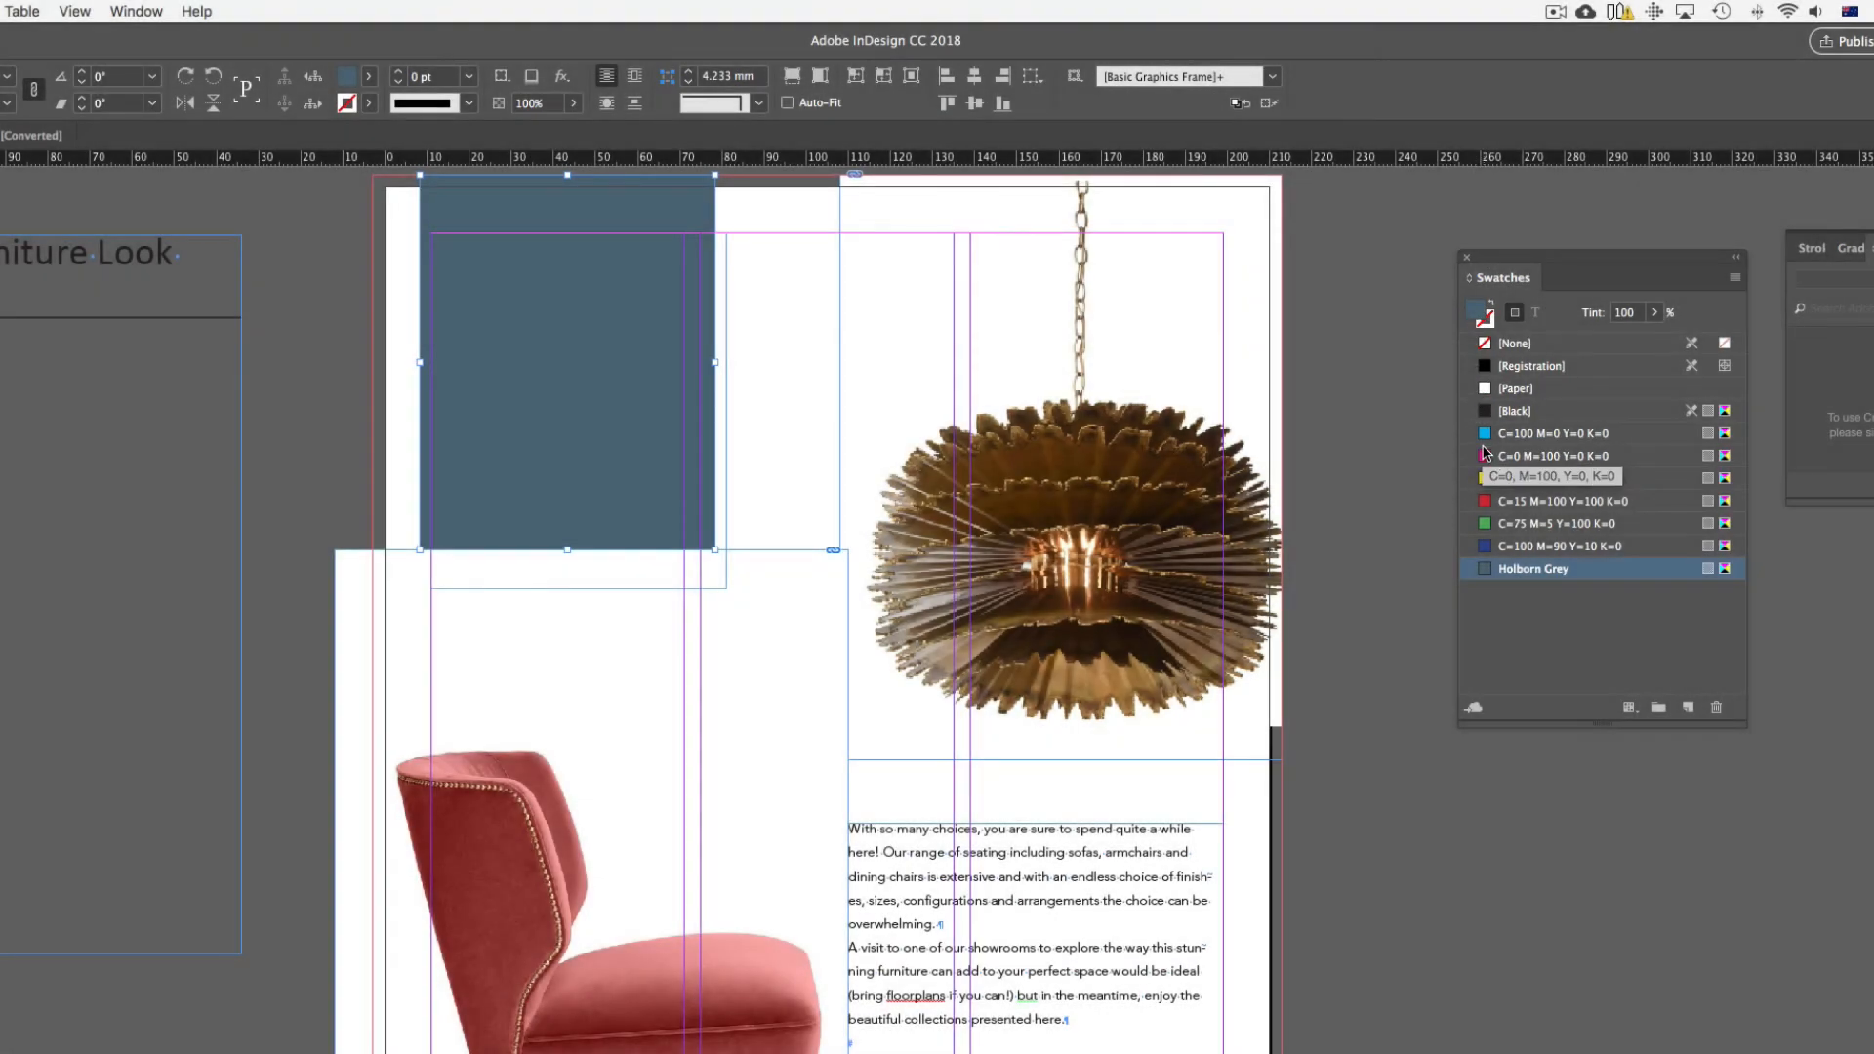
pyautogui.click(1523, 455)
pyautogui.click(1508, 479)
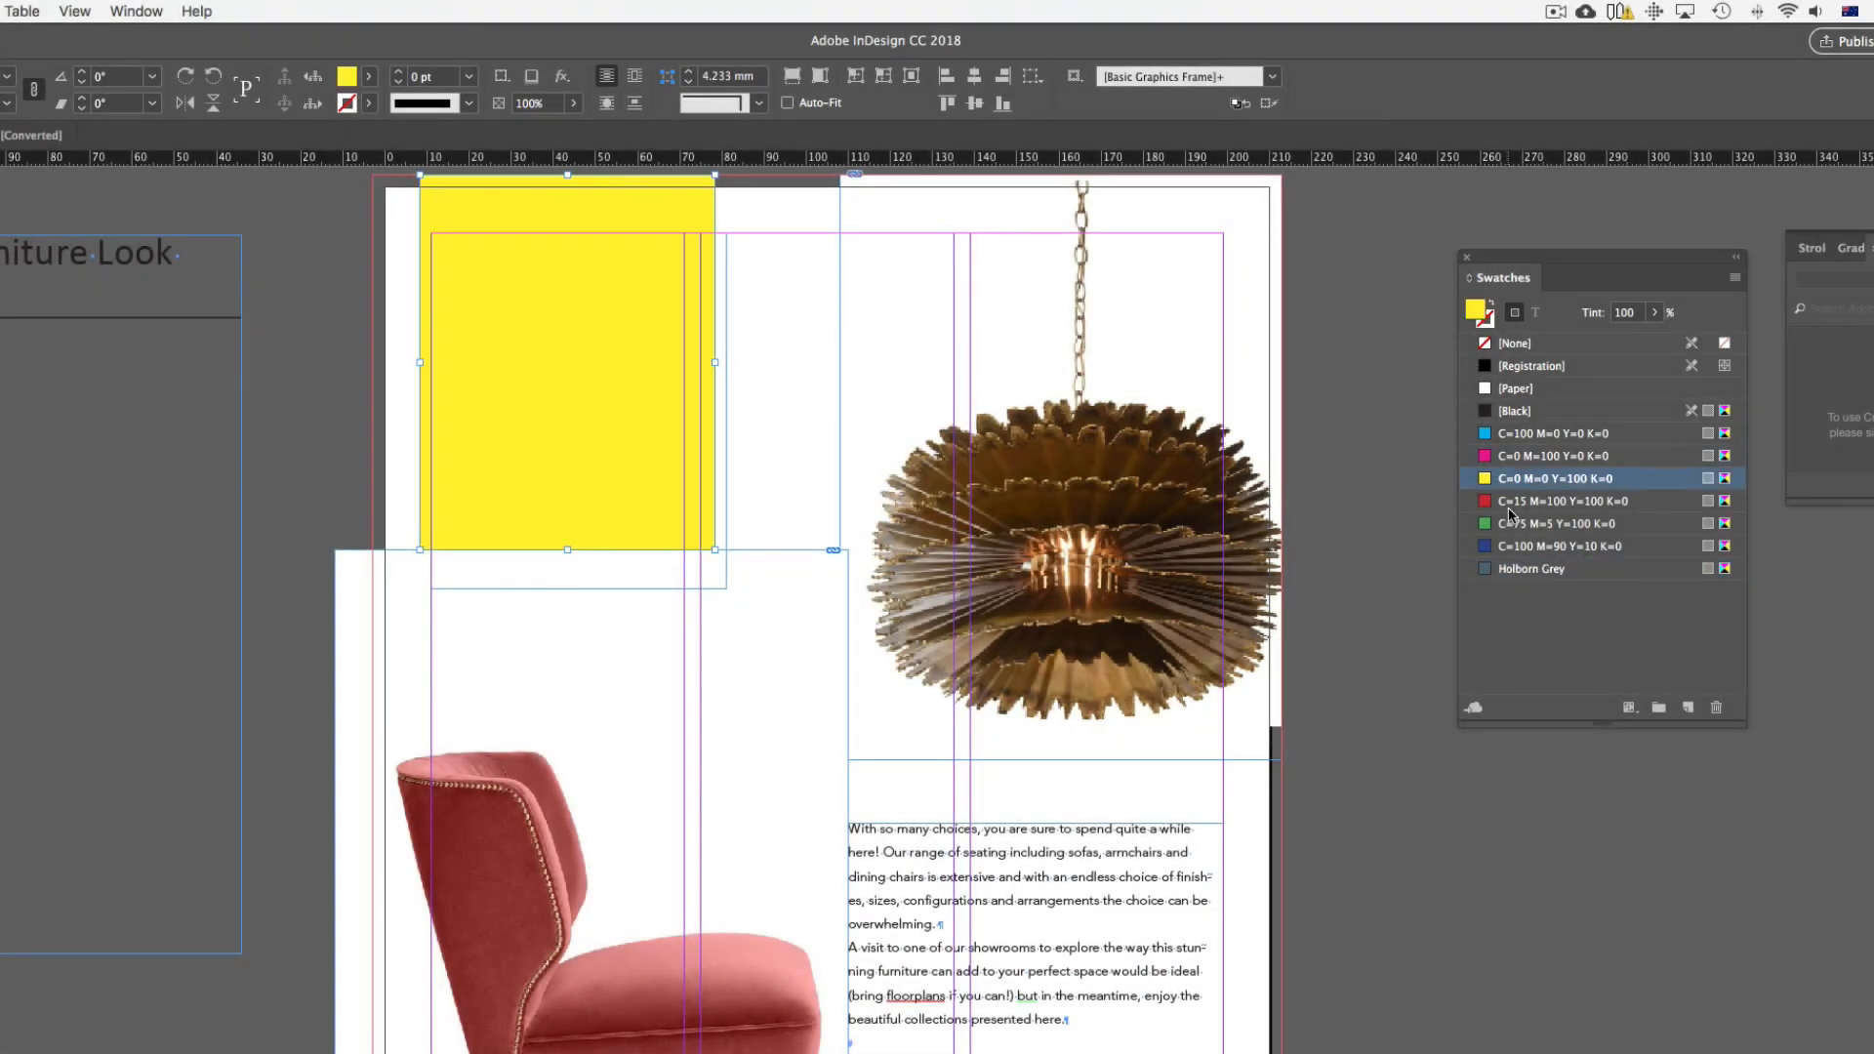
pyautogui.click(1519, 570)
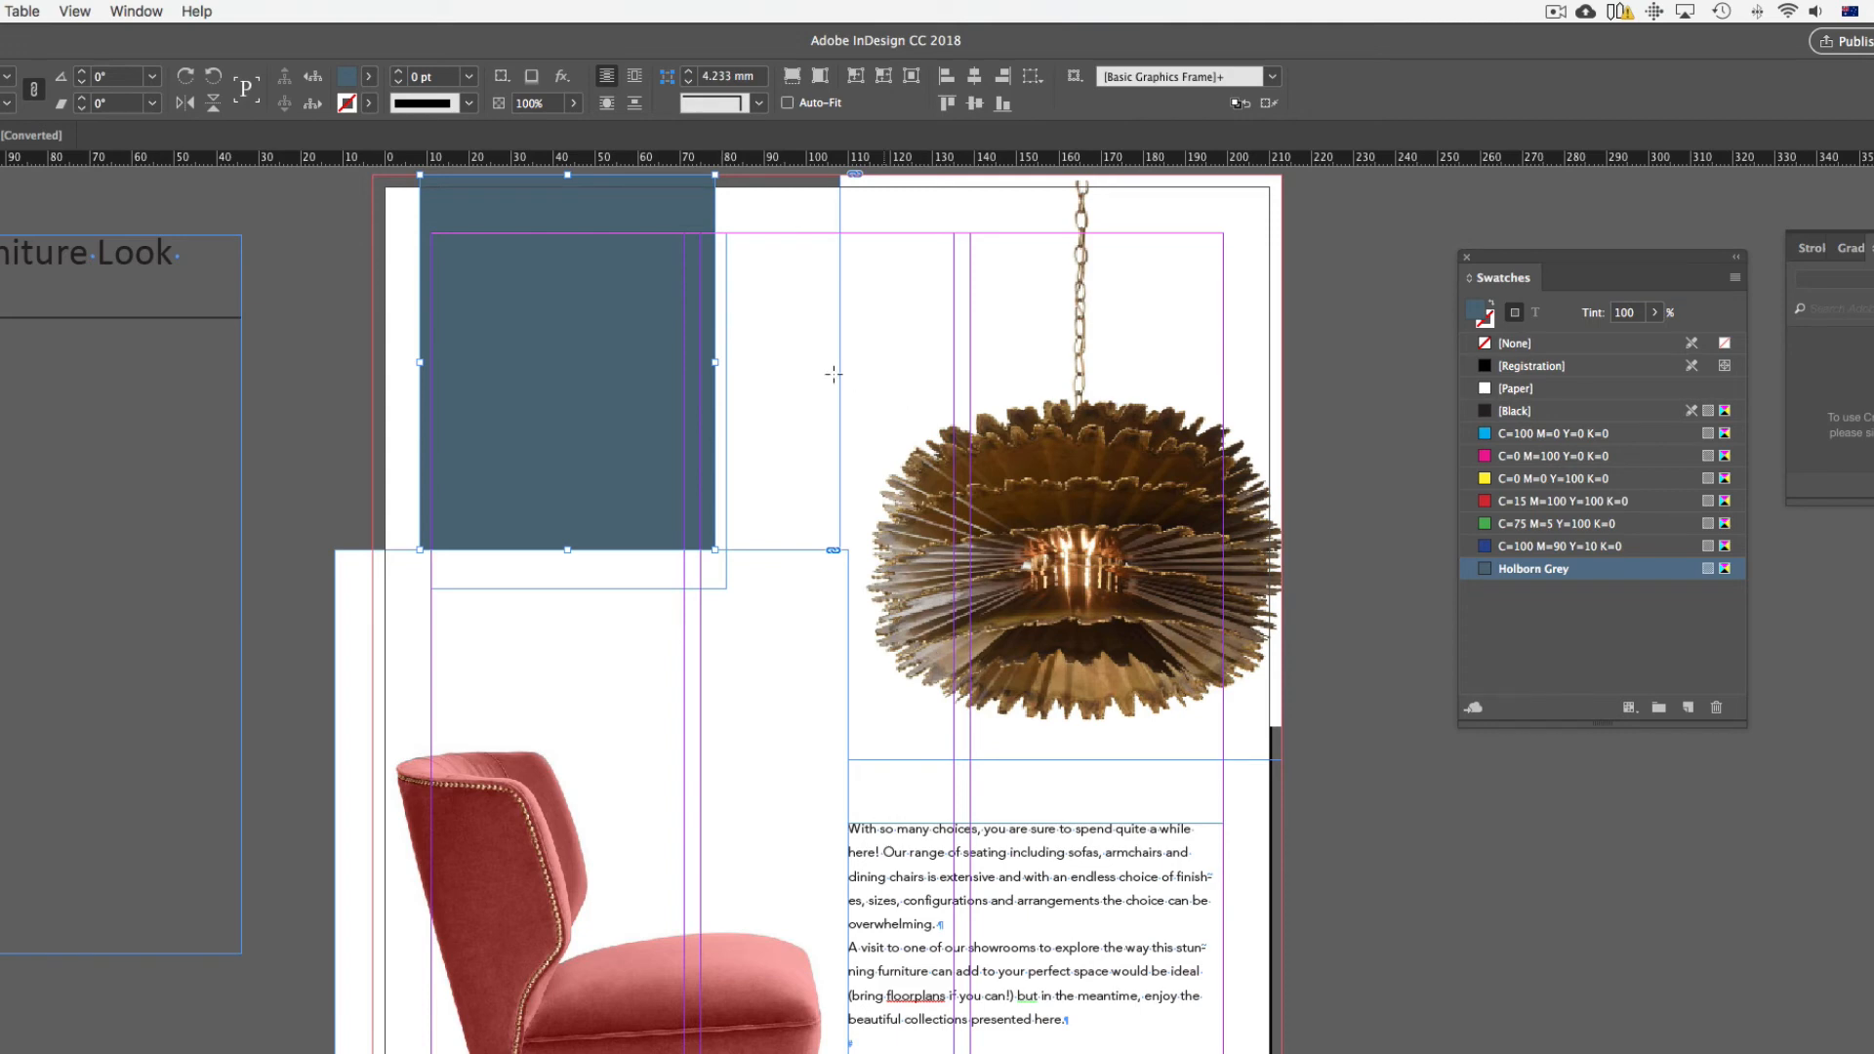
# Send the Holborn Grey rectangle to the back, behind the cover title text
pyautogui.rightClick(601, 354)
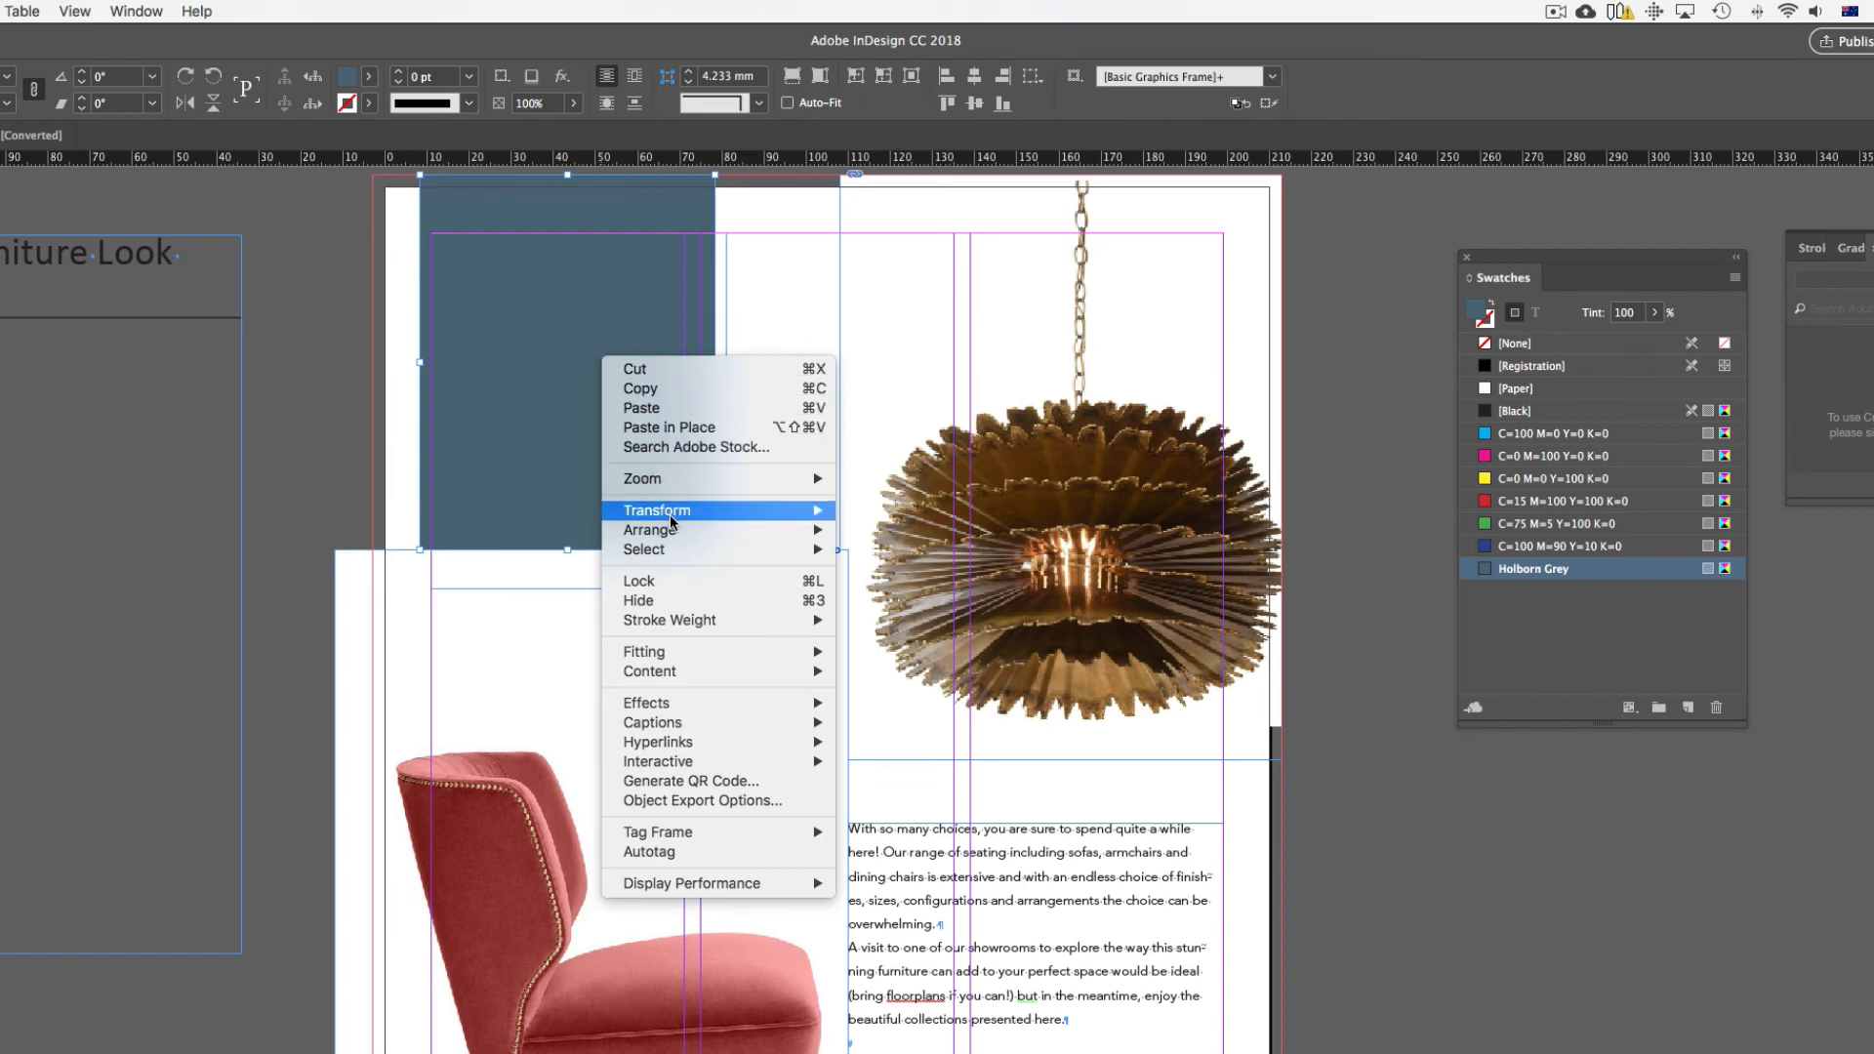
pyautogui.moveTo(671, 529)
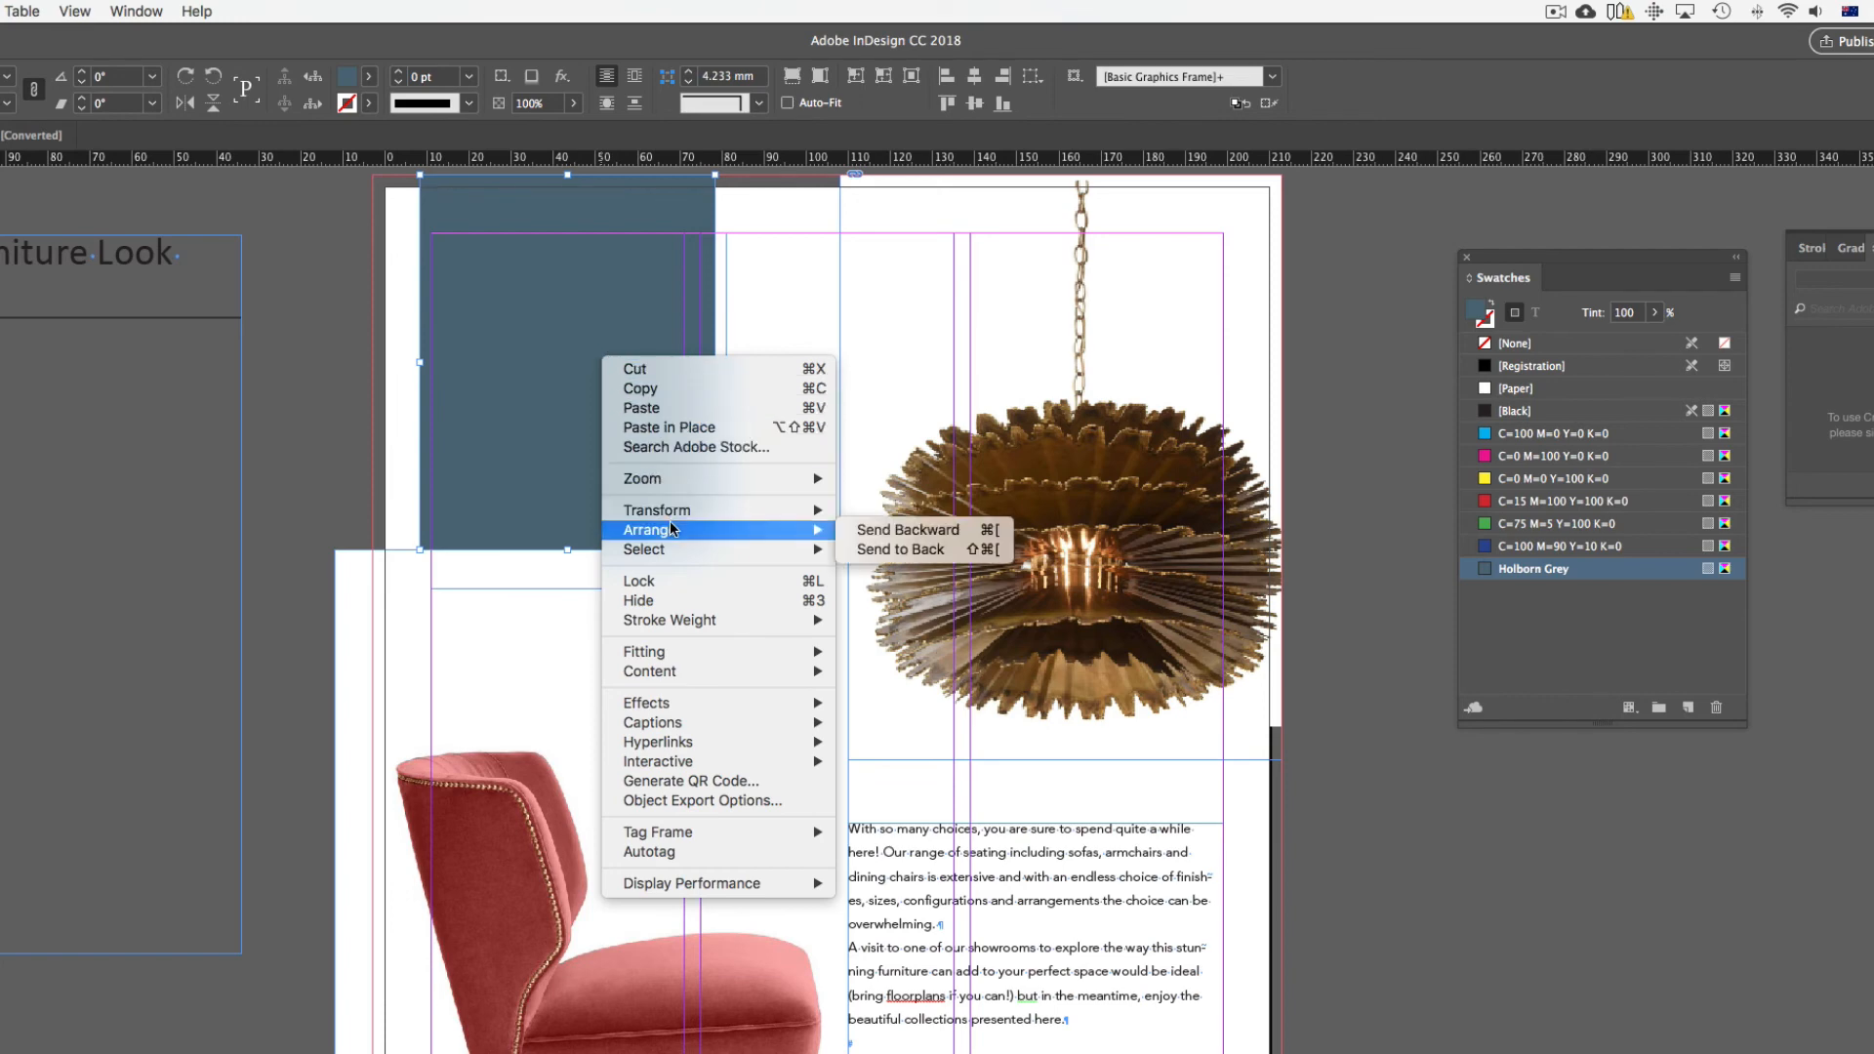
pyautogui.click(876, 550)
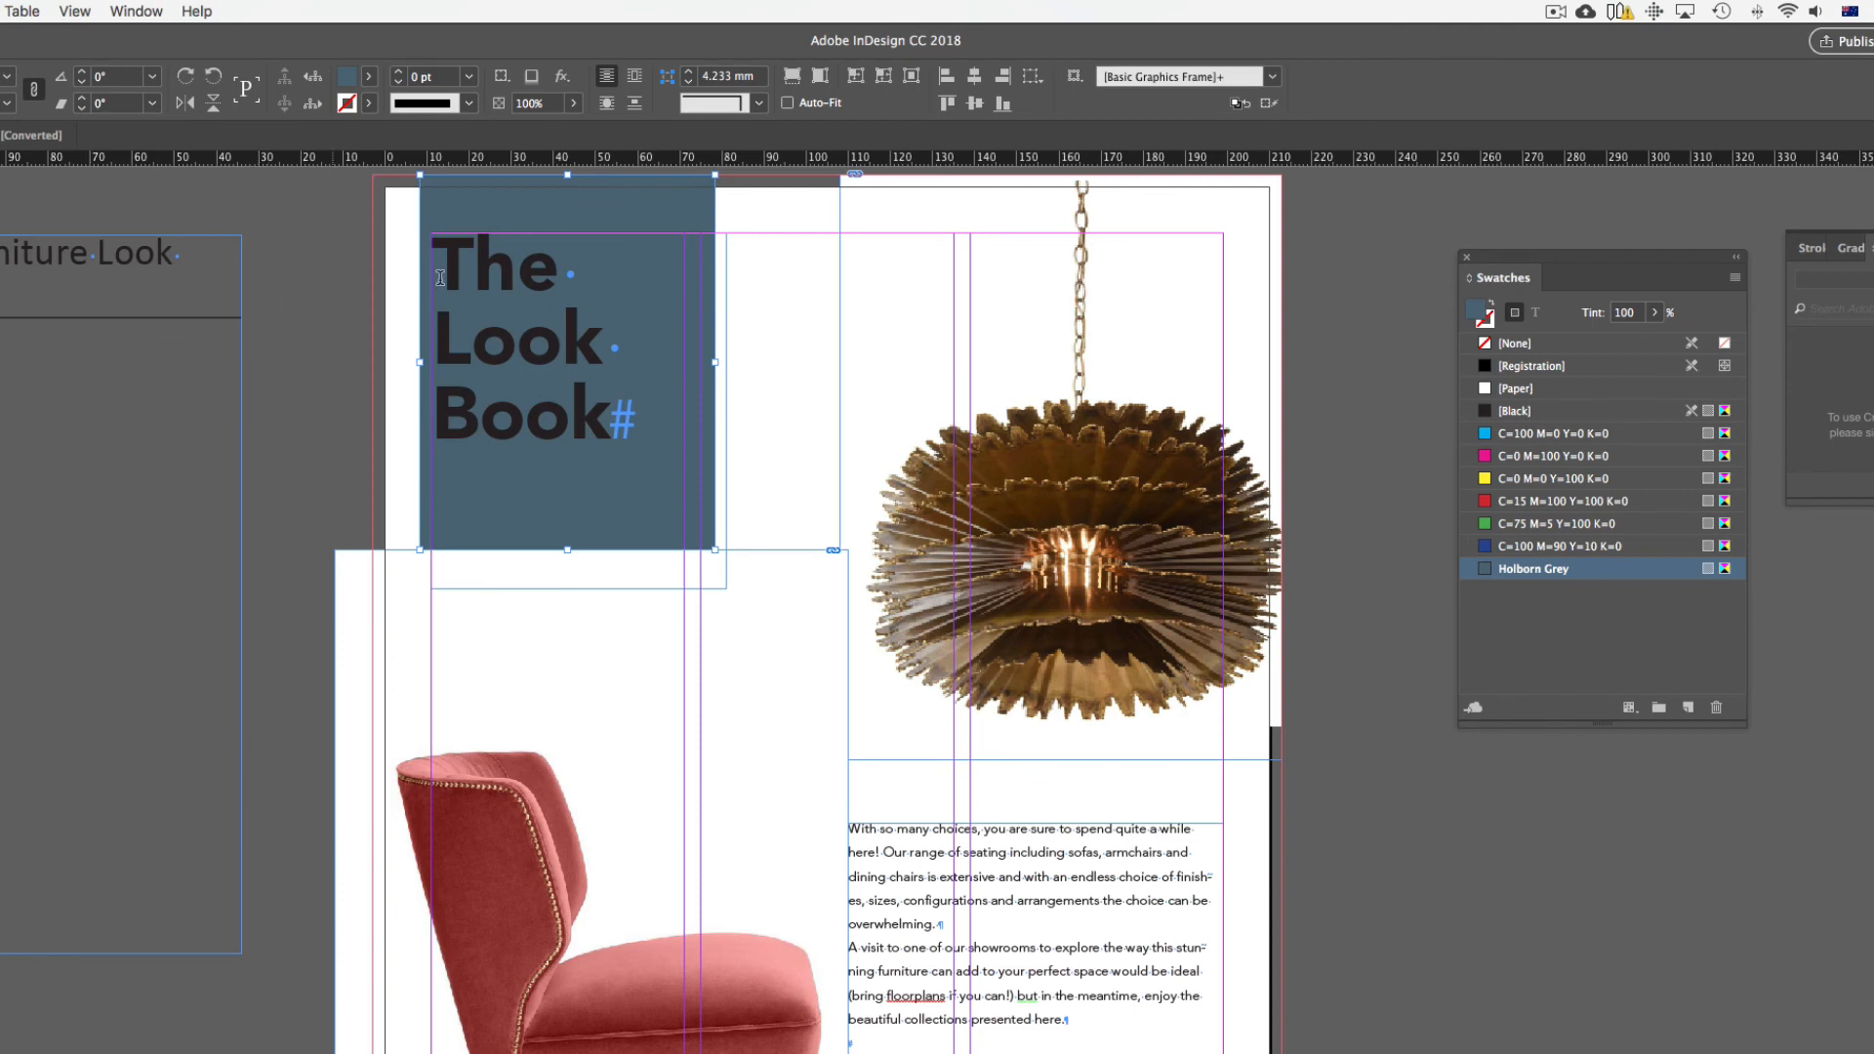
# Set the fill of the title text "The Look Book" to the Paper swatch and deselect the text
pyautogui.moveTo(448, 253); pyautogui.dragTo(649, 432)
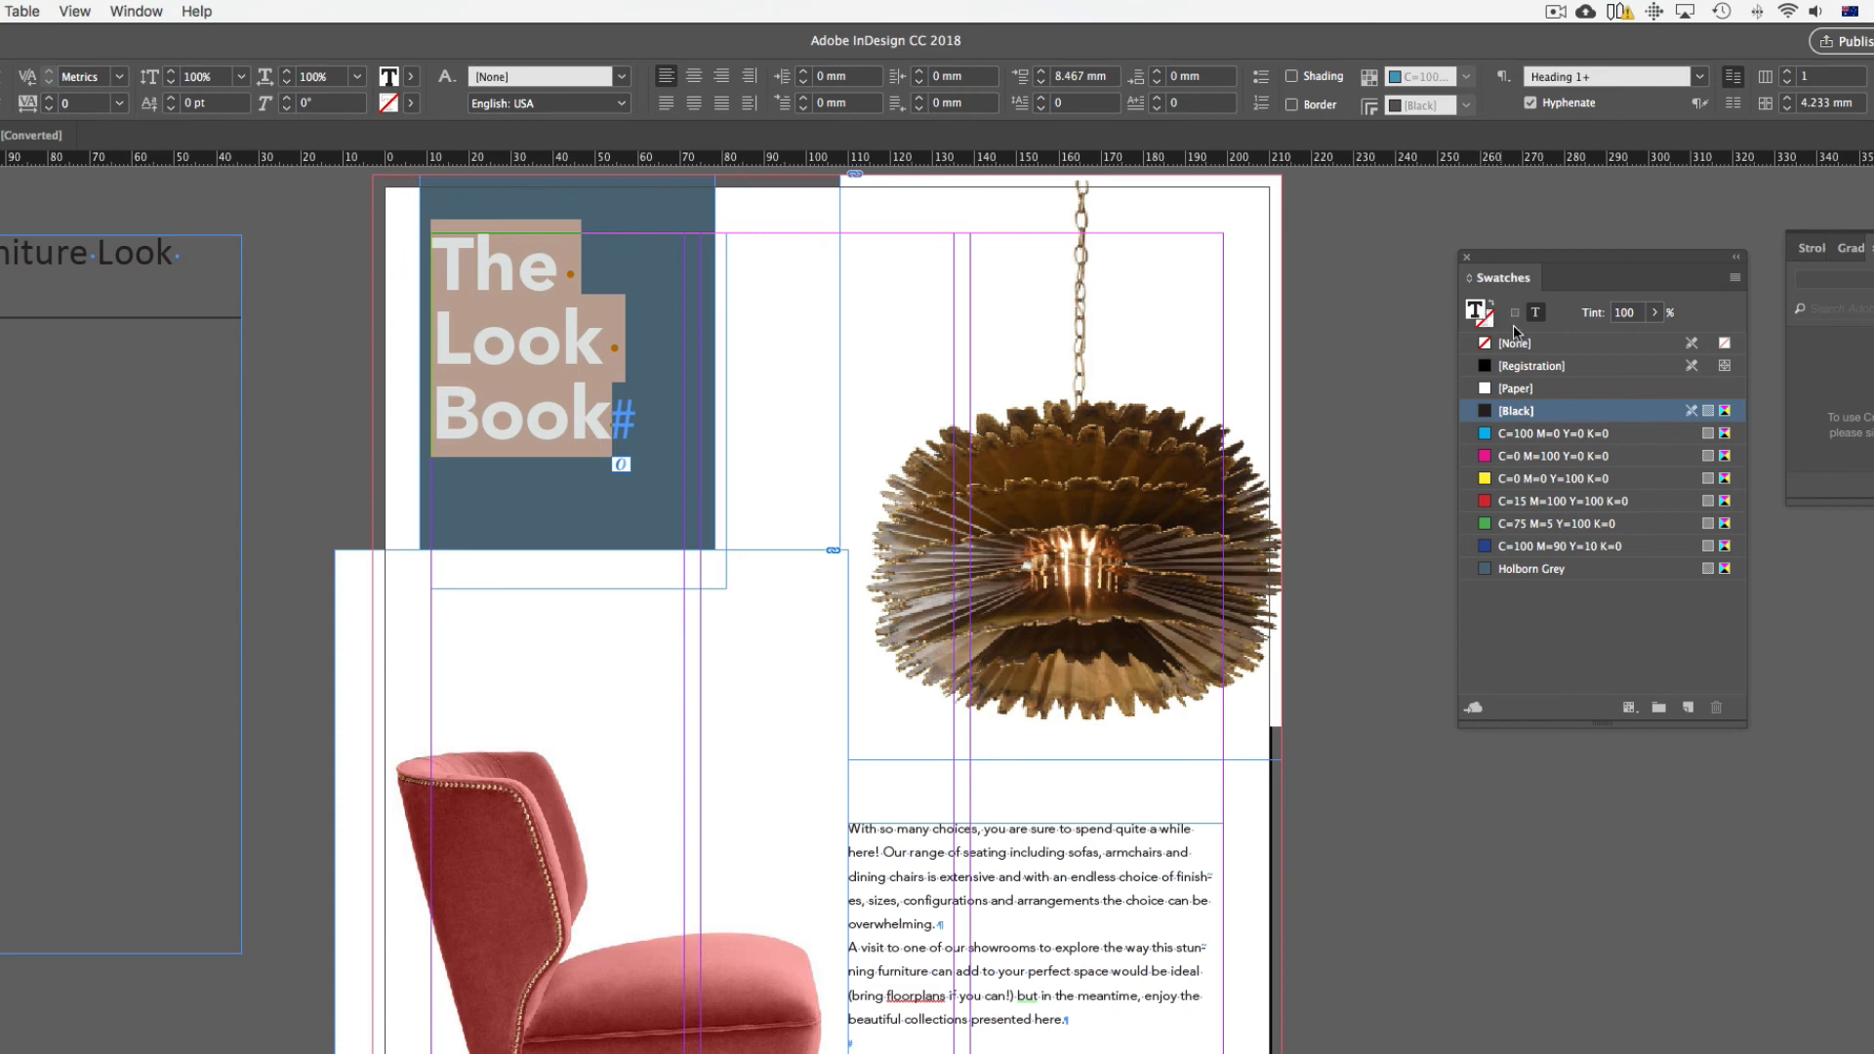
pyautogui.click(1531, 390)
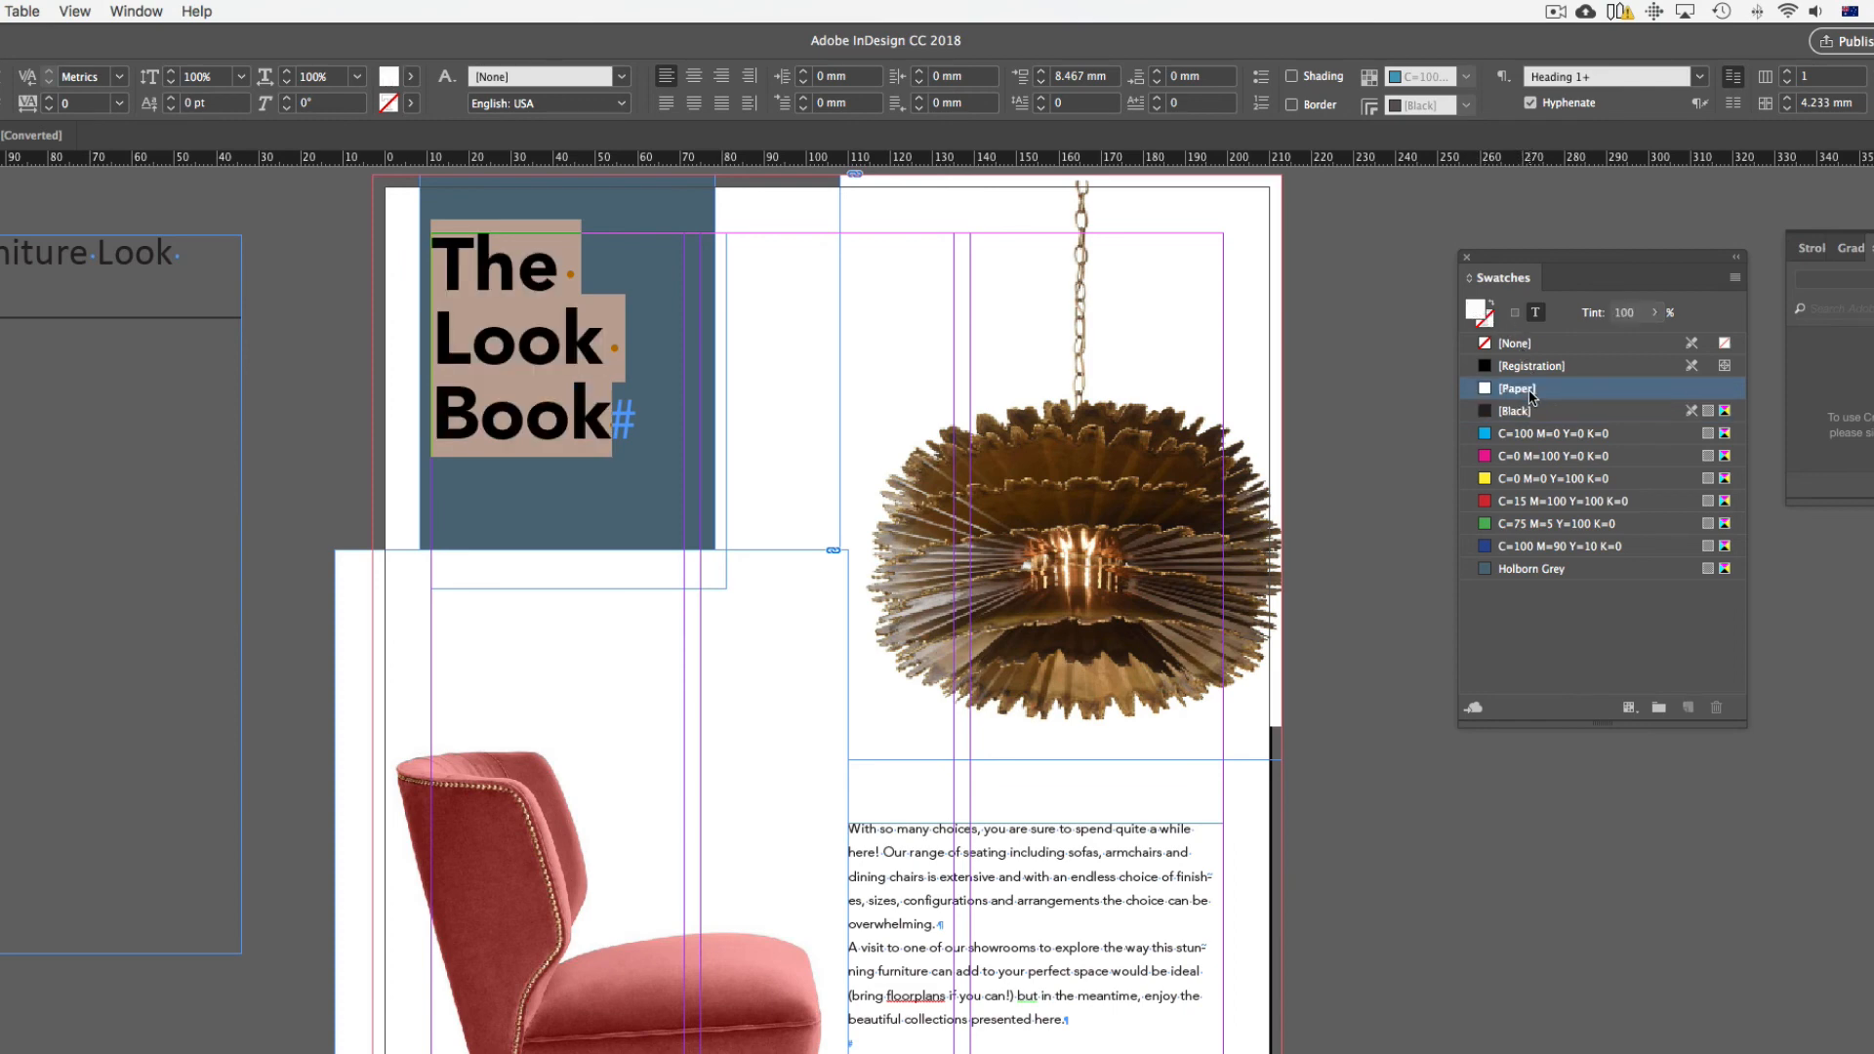
pyautogui.click(1489, 323)
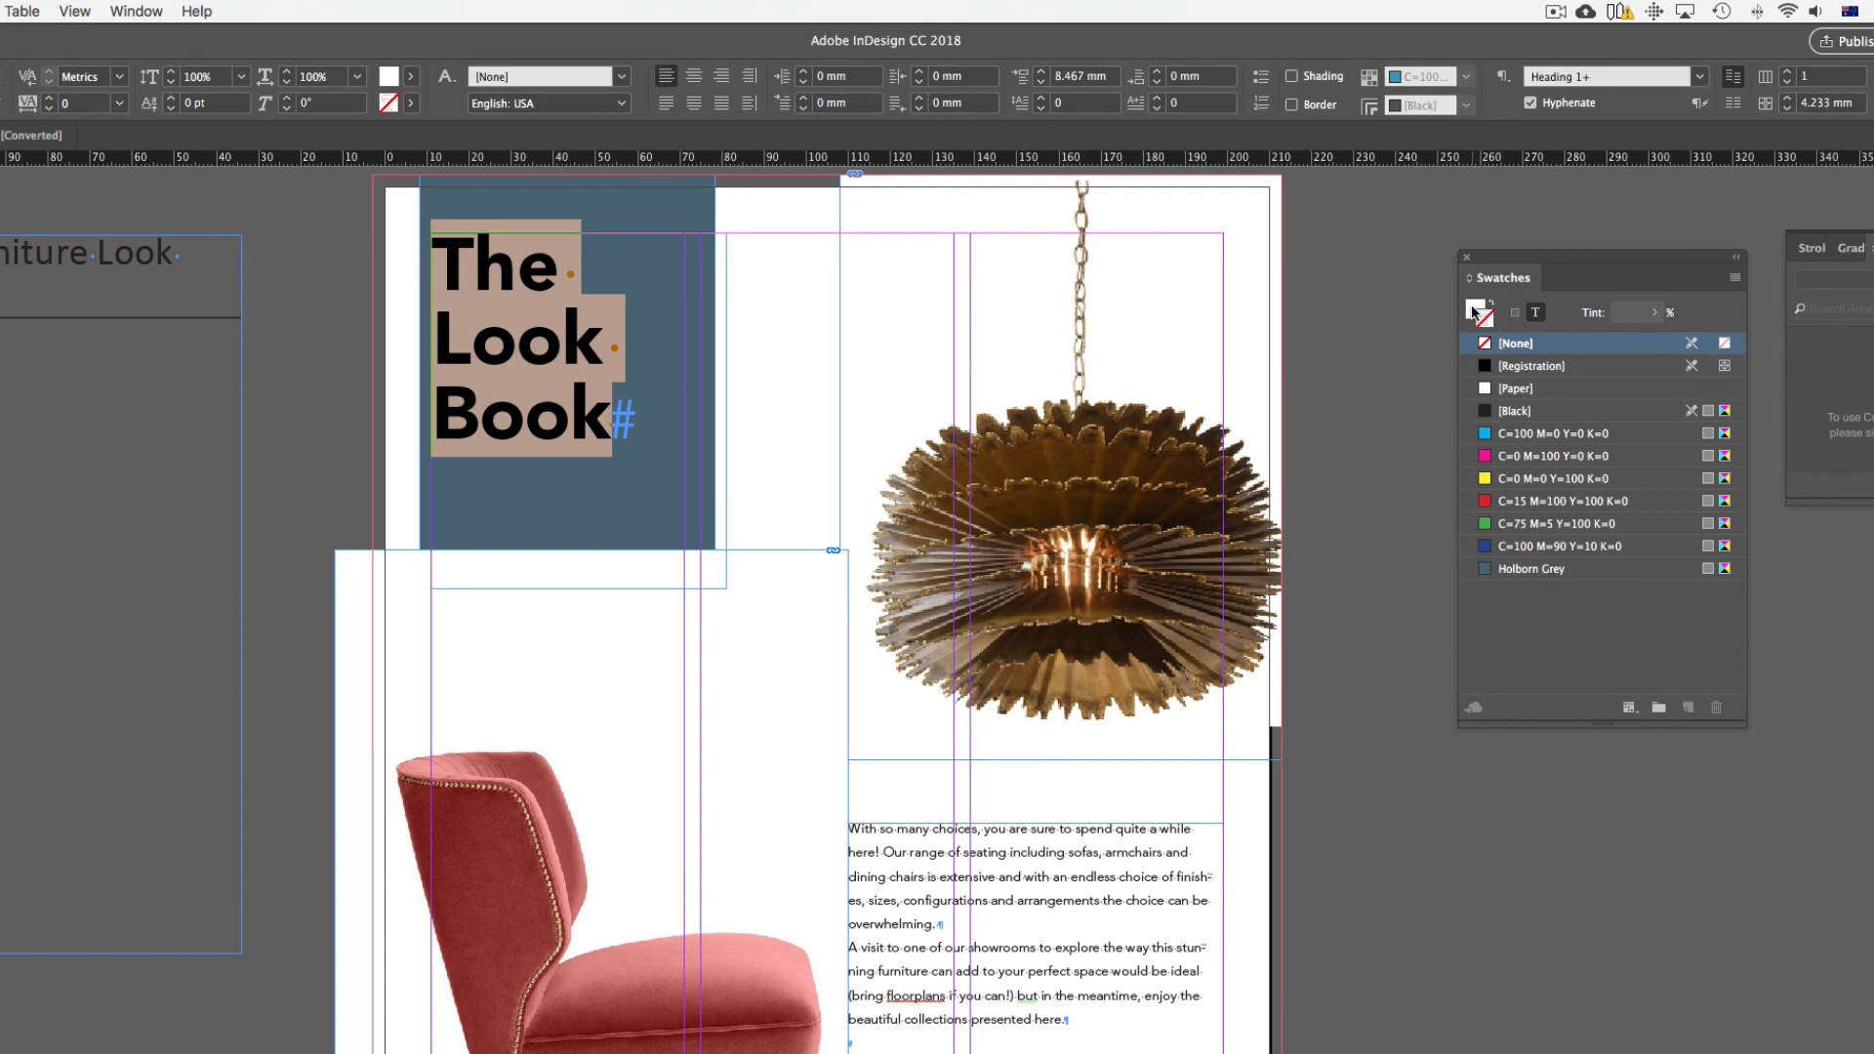
pyautogui.click(1474, 312)
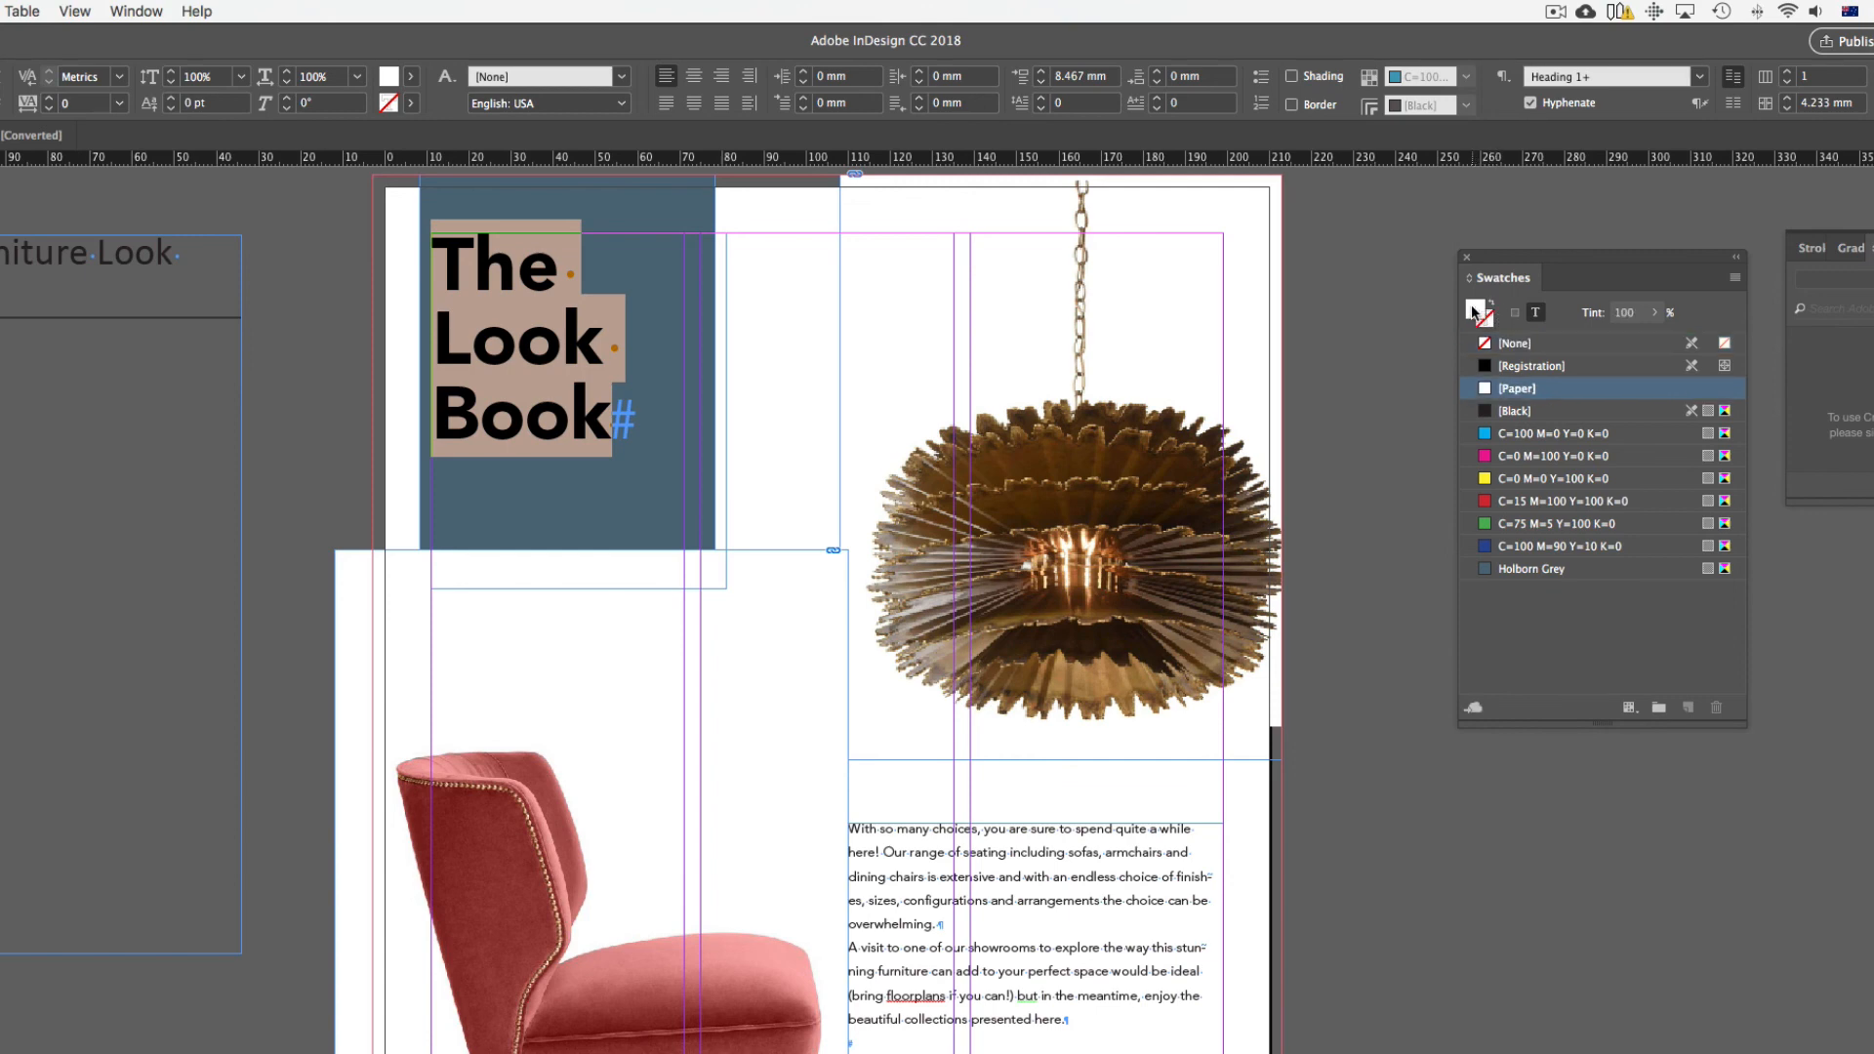
pyautogui.click(887, 382)
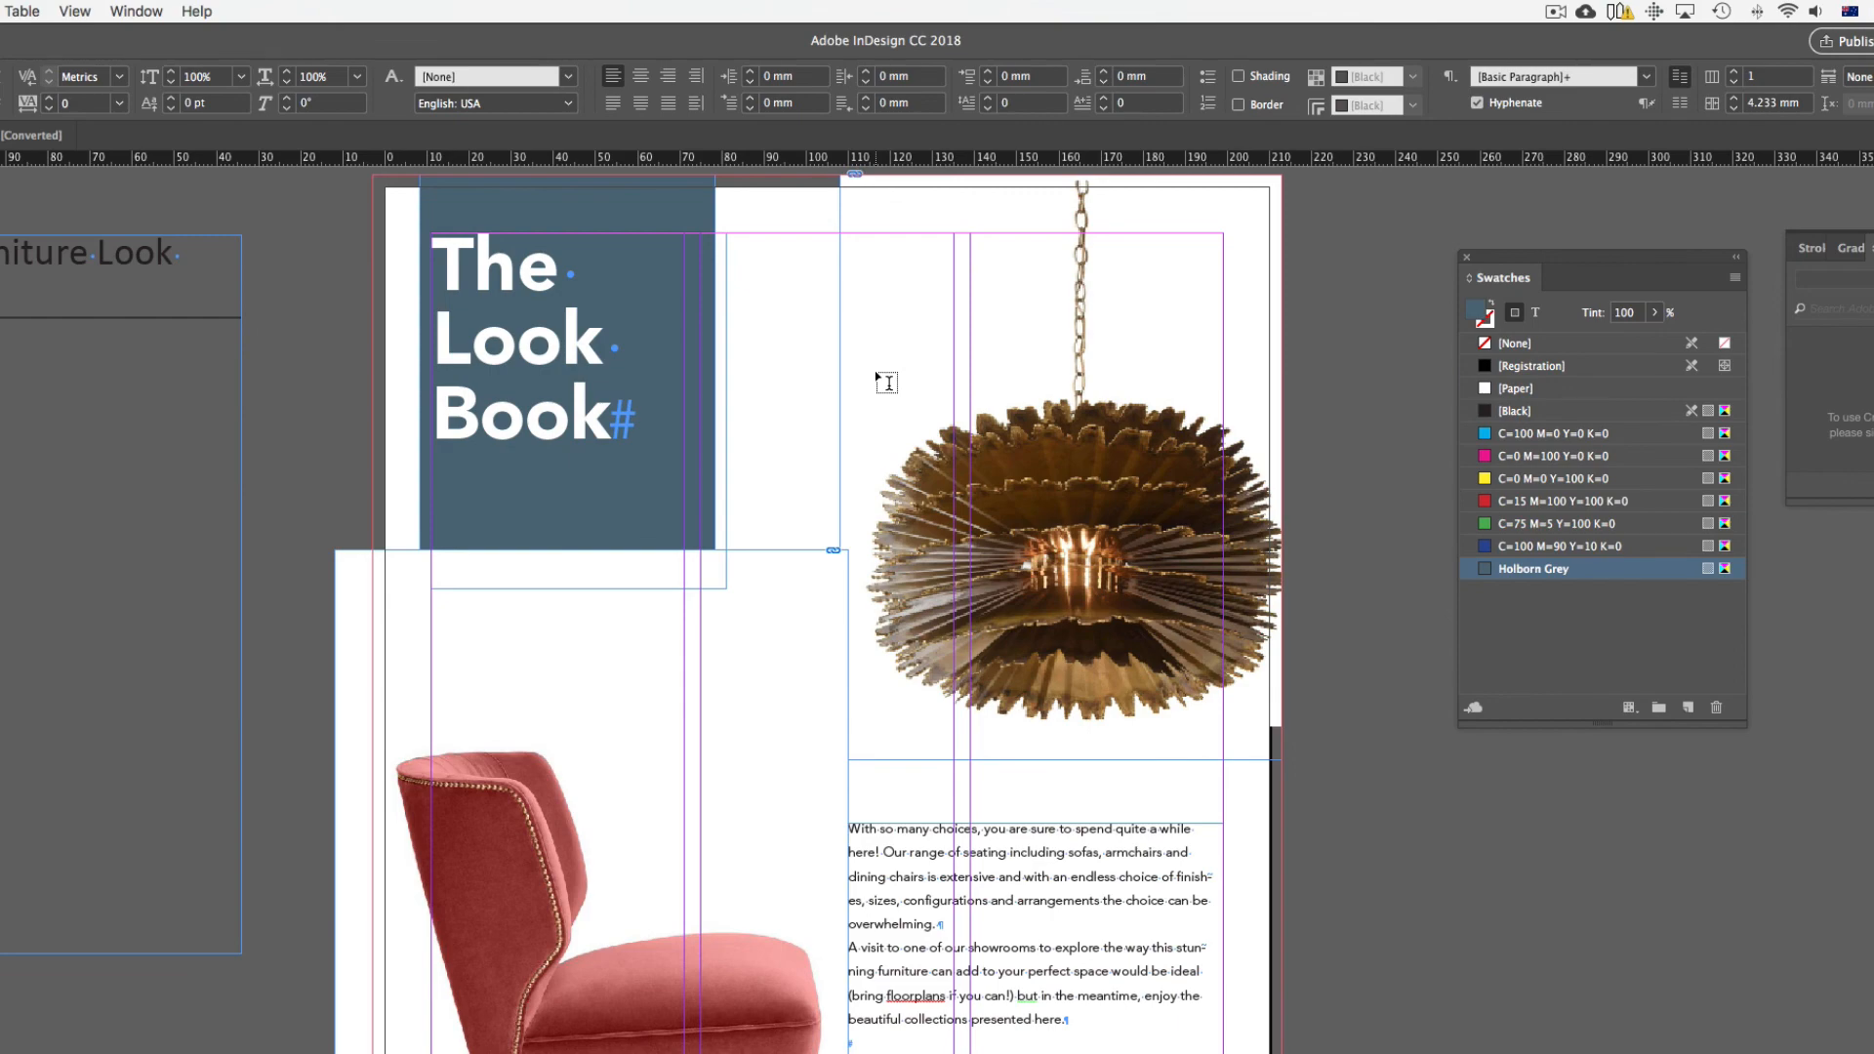